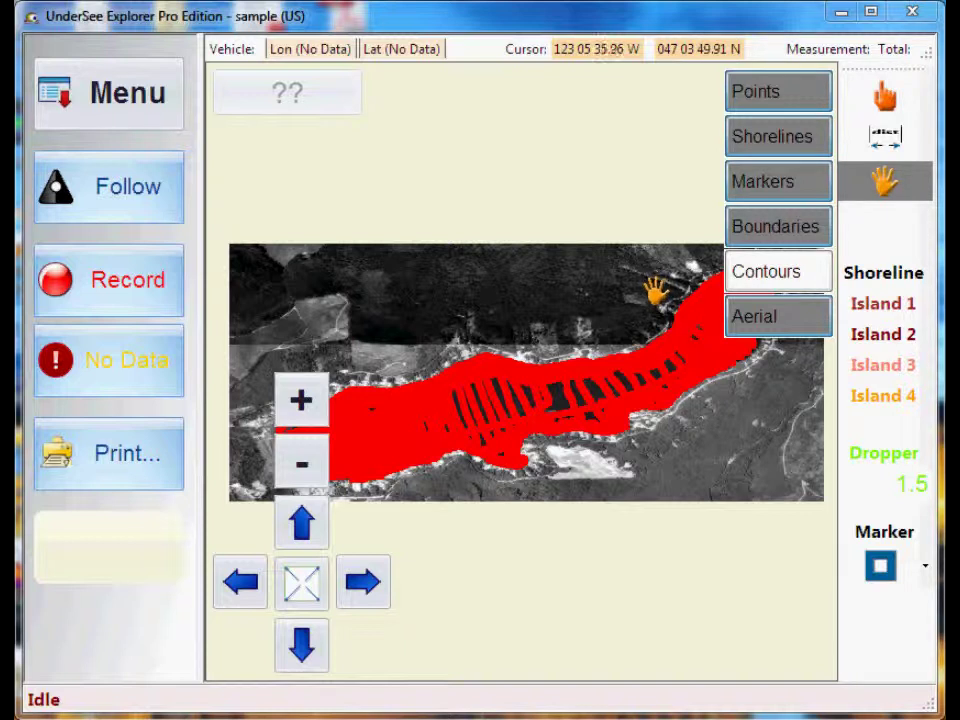
Hide the depth points to view the bare aerial image of the lake, and show them again
click(762, 97)
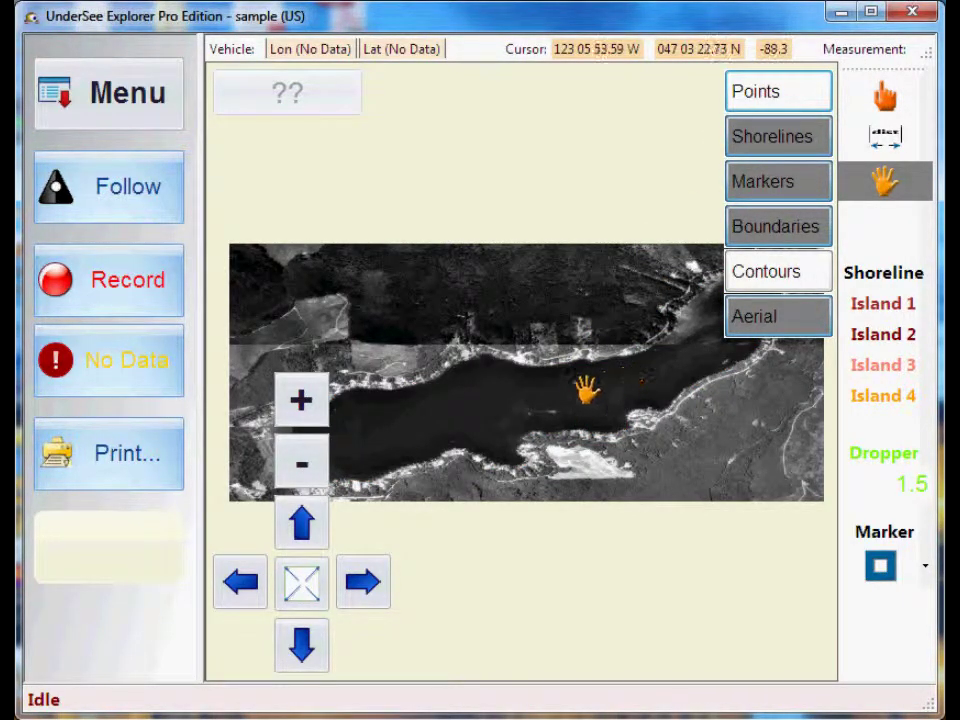
scroll(580, 385, up, 1)
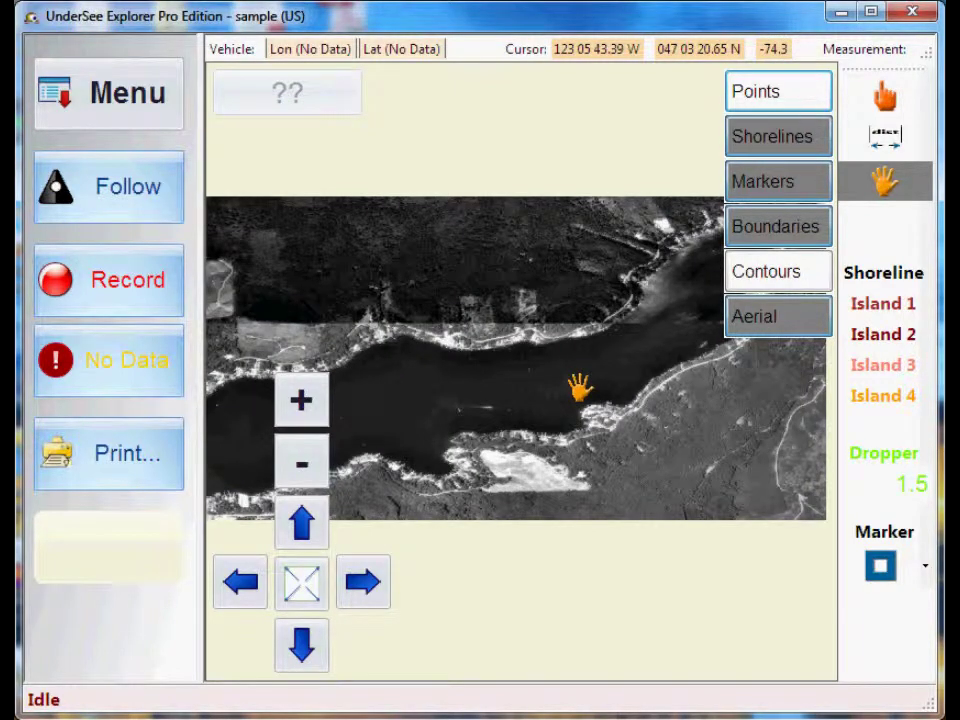
scroll(580, 385, up, 4)
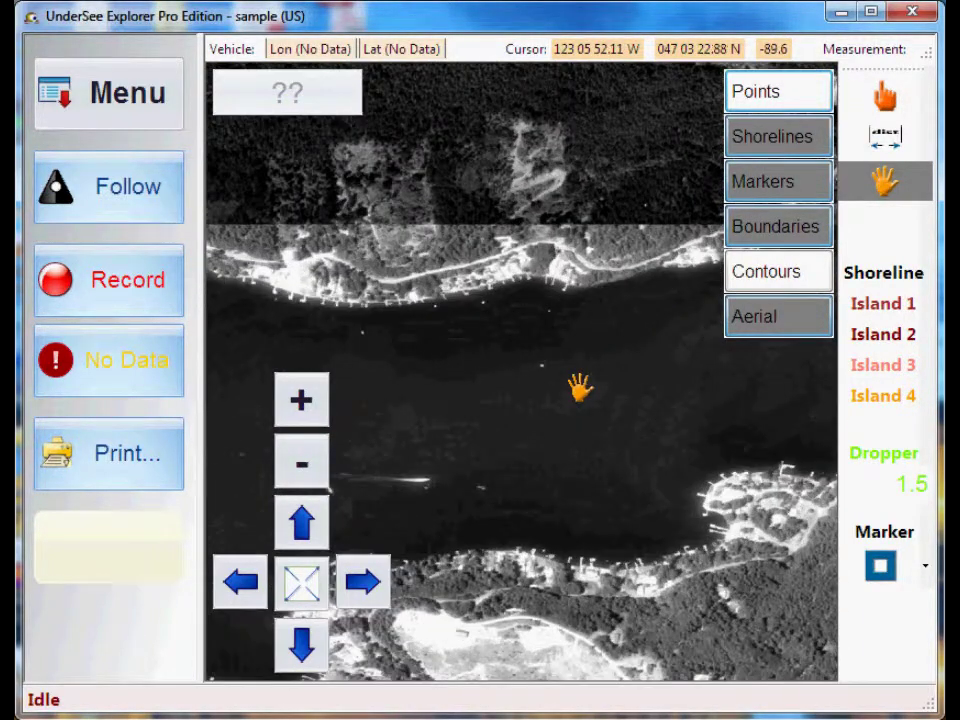
click(765, 106)
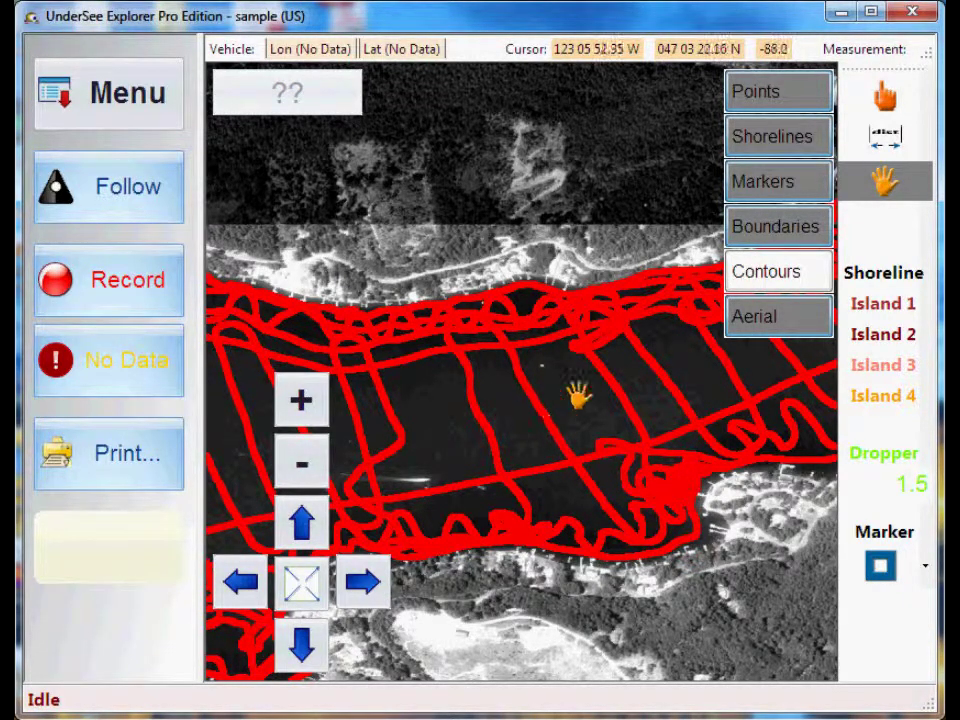
Show the contours and examine how they run along the lake's banks and over the surrounding land
click(761, 284)
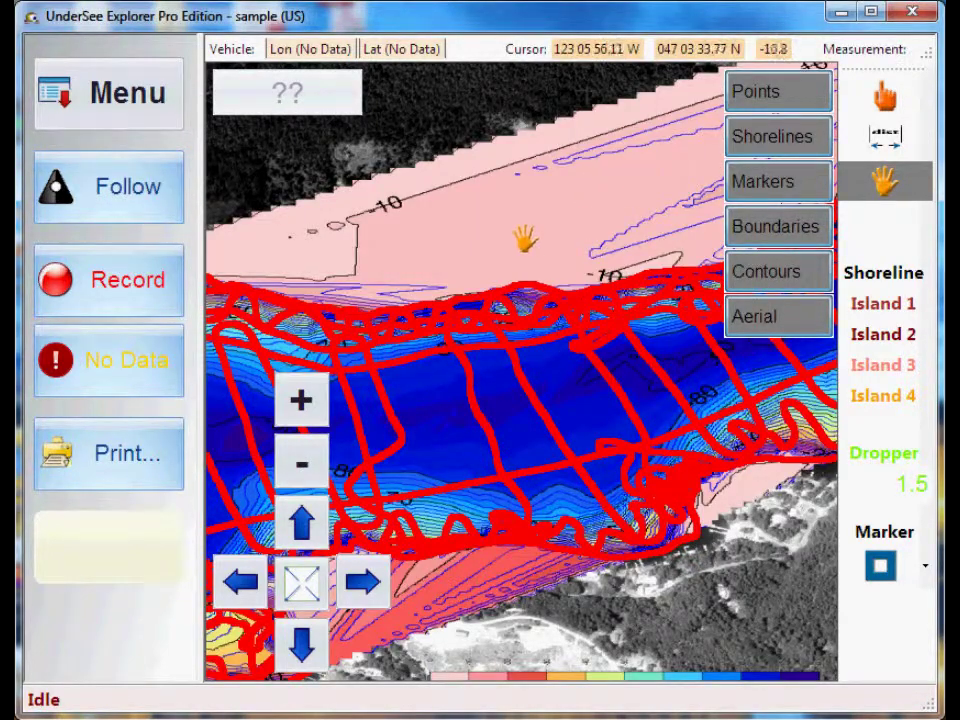
scroll(585, 255, down, 5)
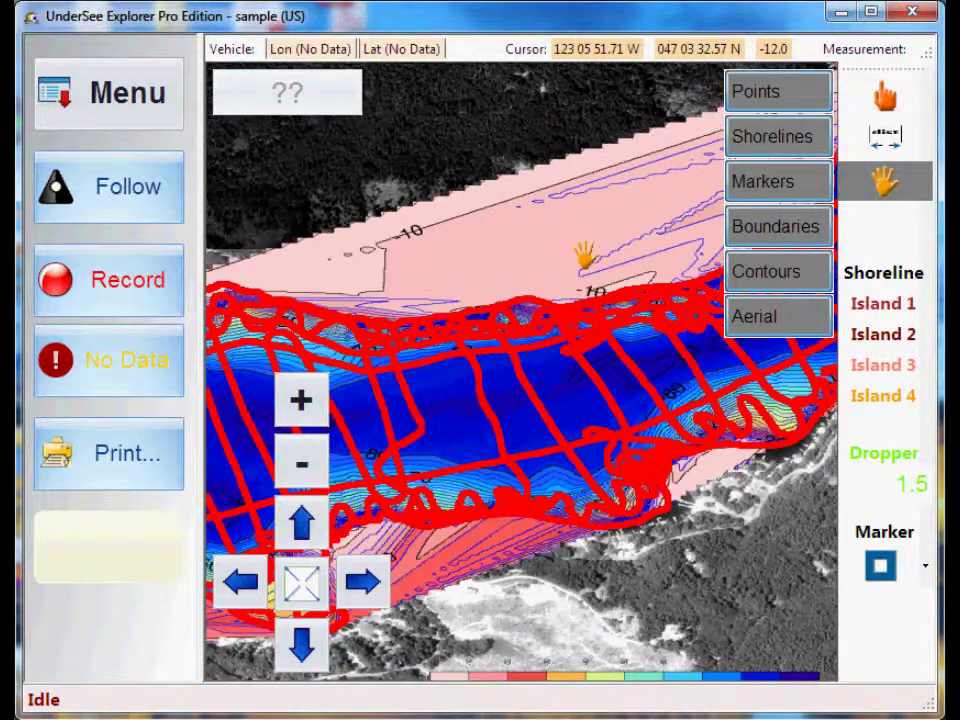
scroll(585, 255, down, 2)
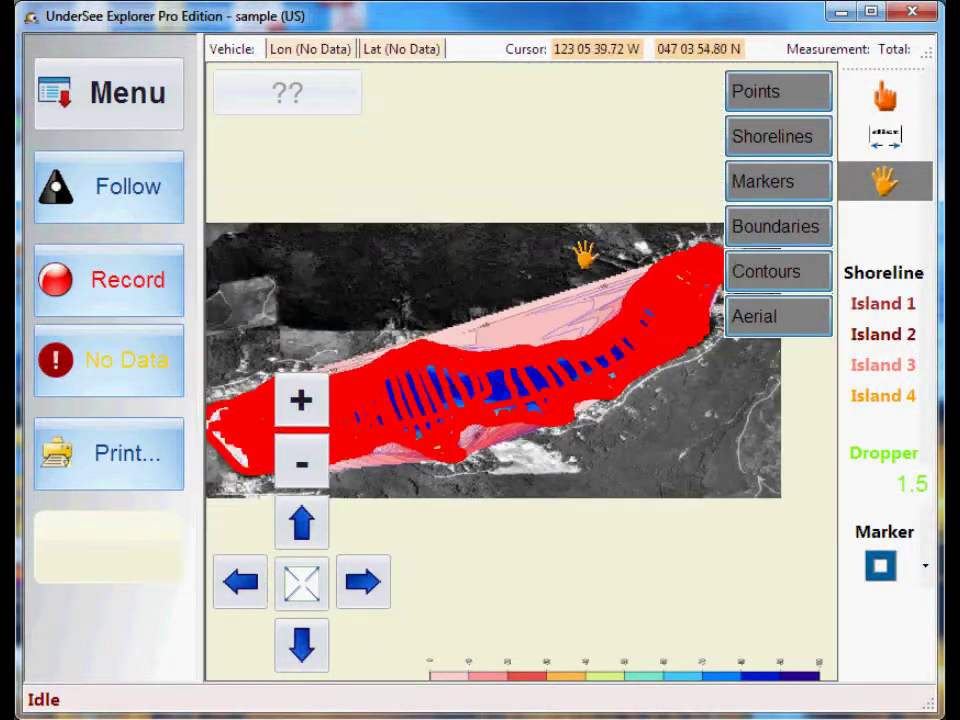
scroll(585, 255, up, 3)
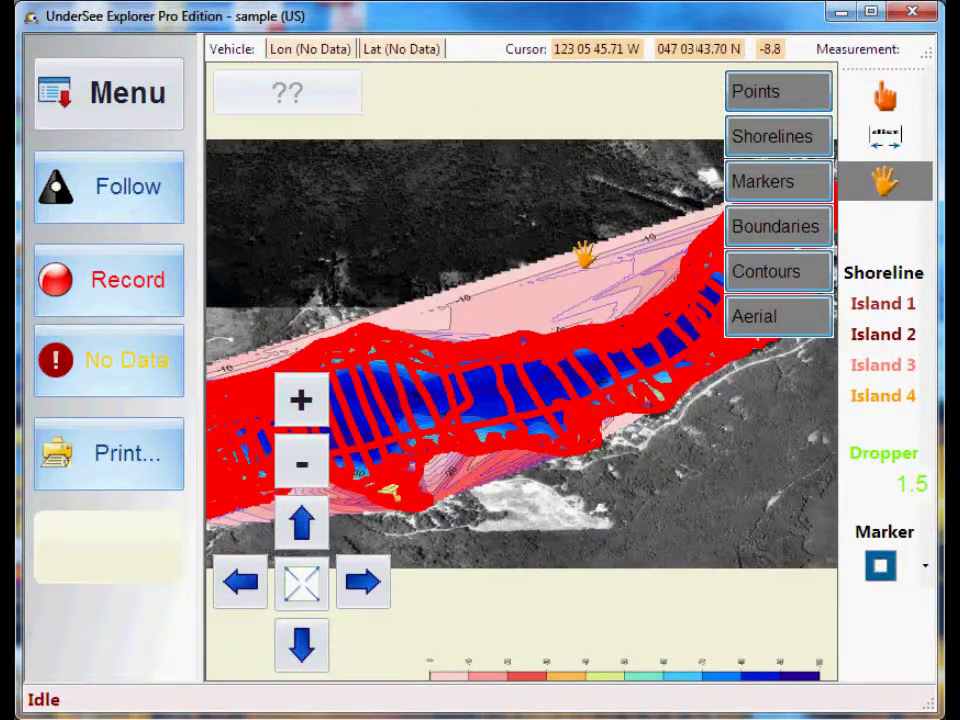
scroll(585, 255, down, 1)
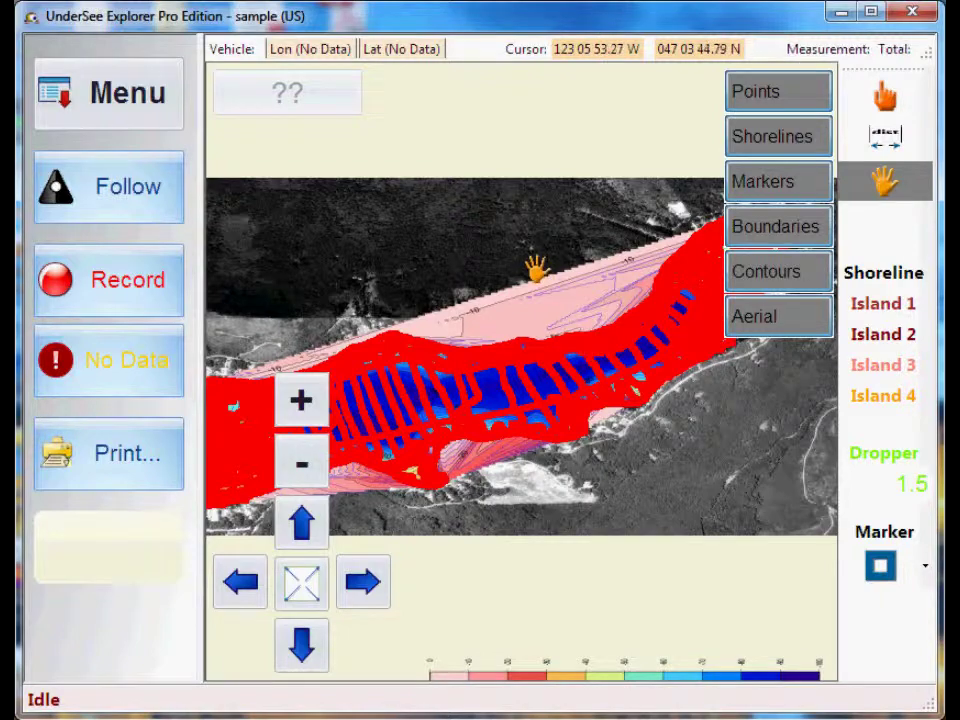
scroll(561, 313, up, 1)
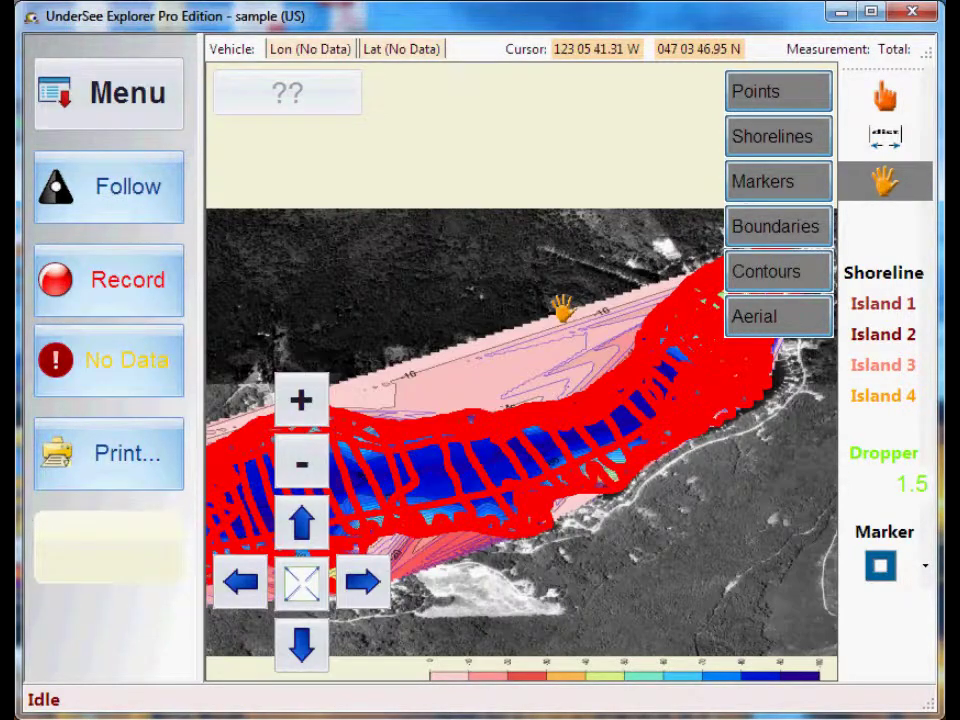
scroll(563, 309, up, 2)
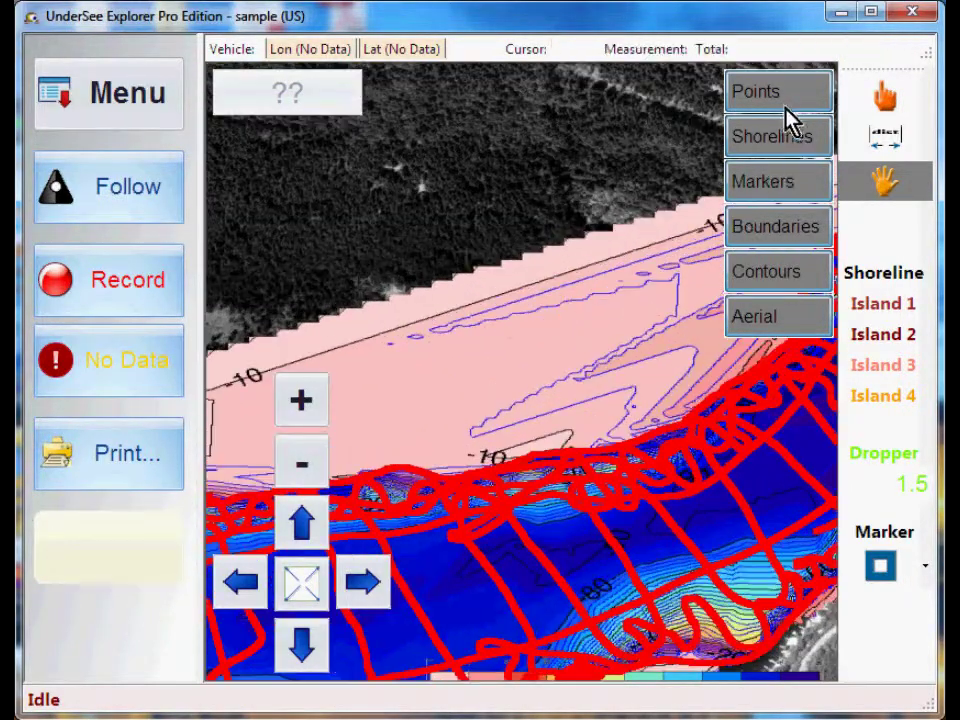
Compare the map with and without contours while the depth points are hidden, and return to showing the points without contours
click(785, 101)
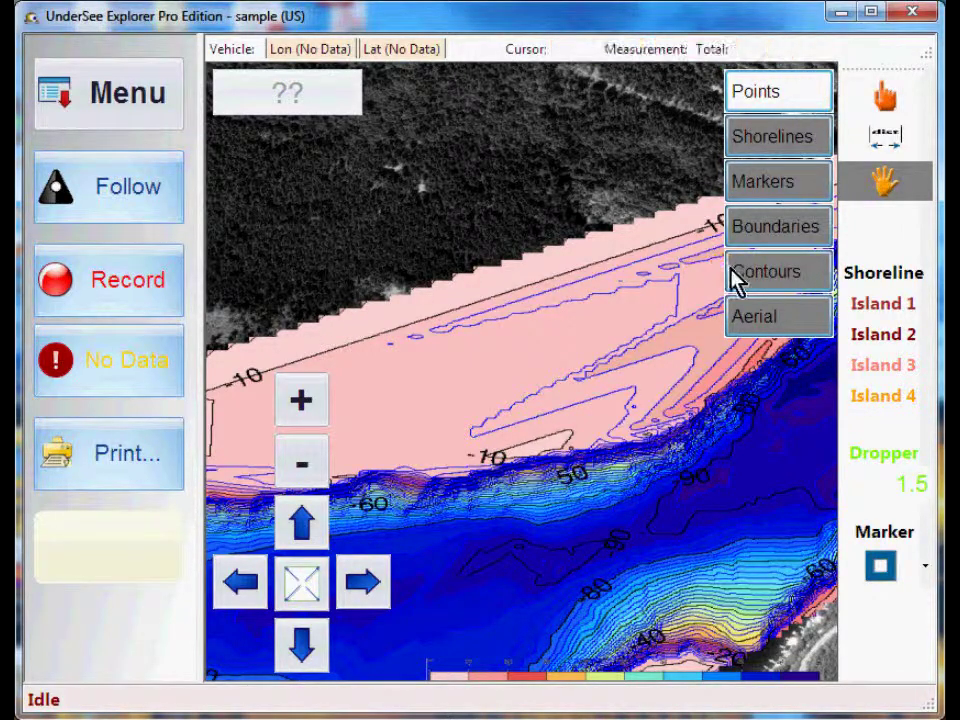
click(757, 284)
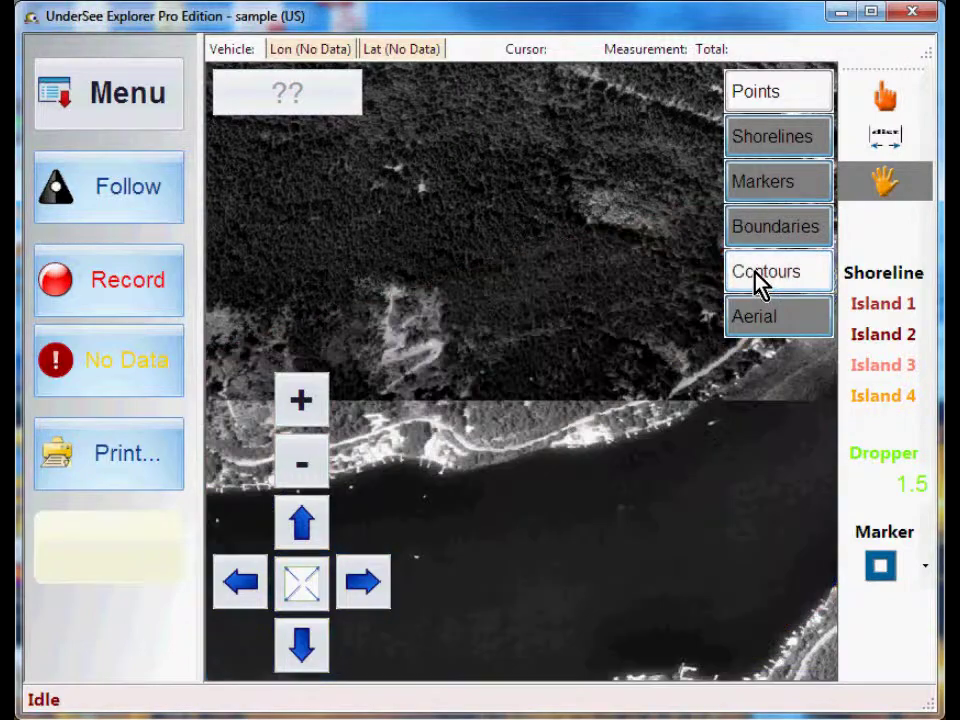
click(757, 282)
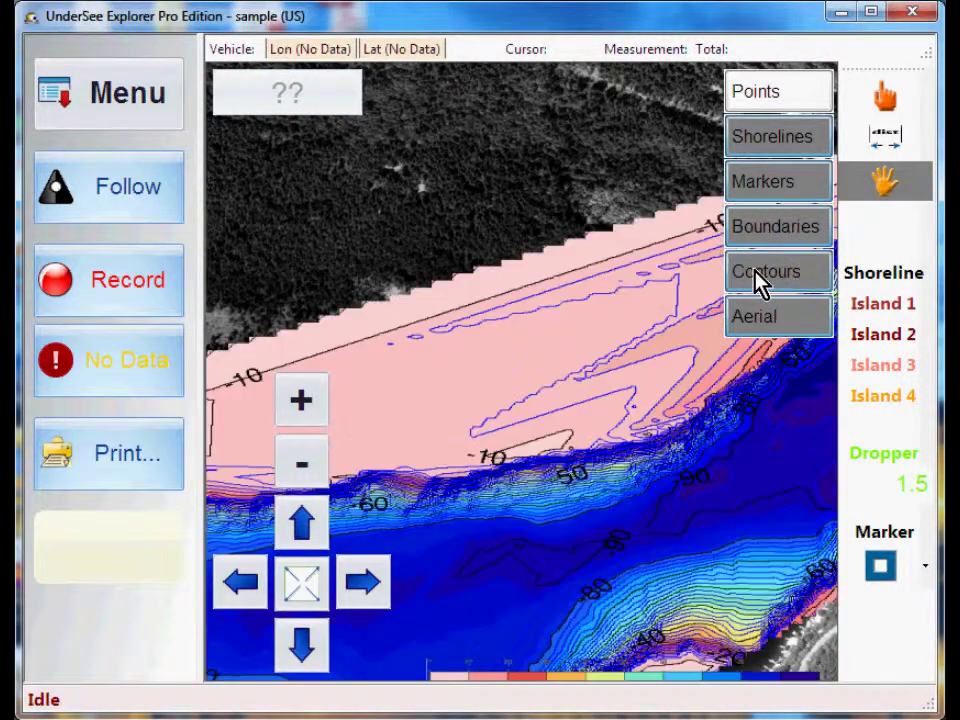
click(757, 282)
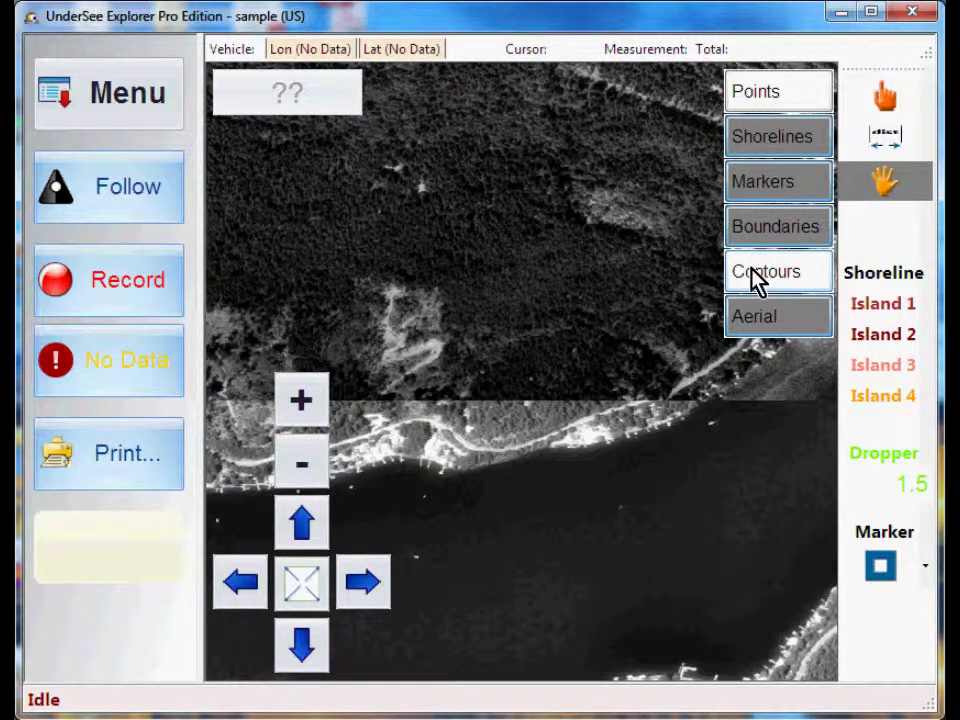
click(755, 90)
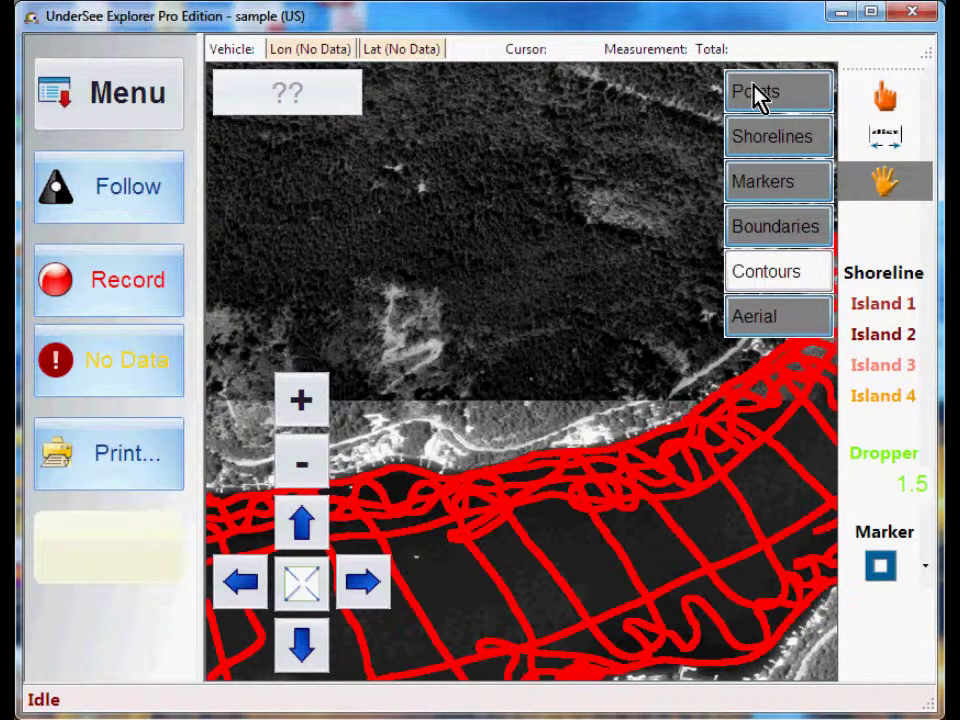
Trace the main shoreline eastward along the lake's northern bank, starting at the bright cleared area and following the docks
click(870, 284)
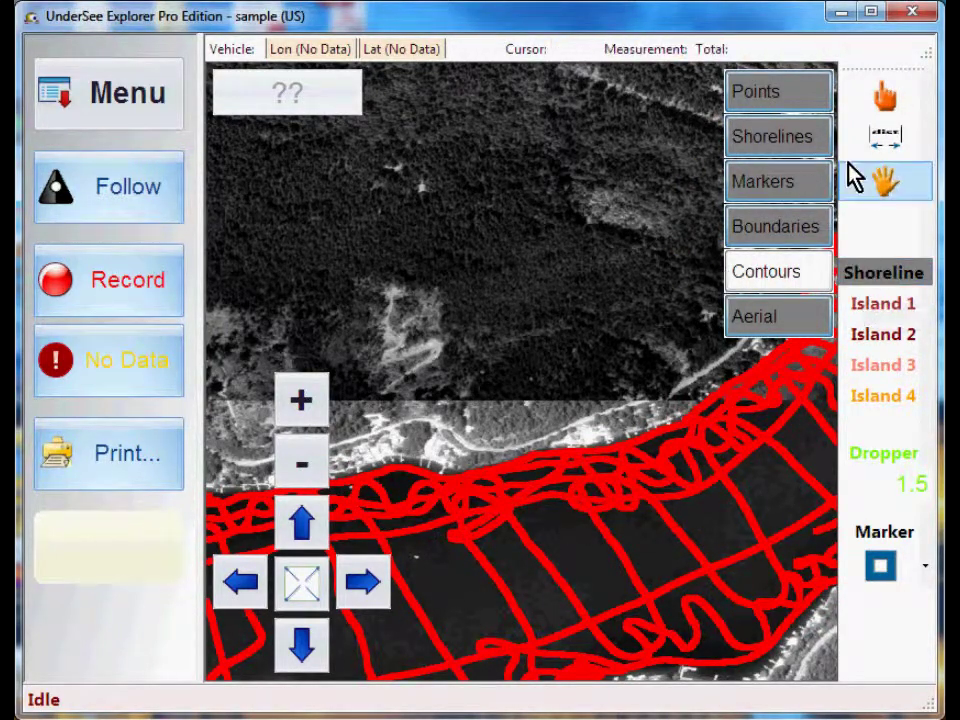
click(877, 180)
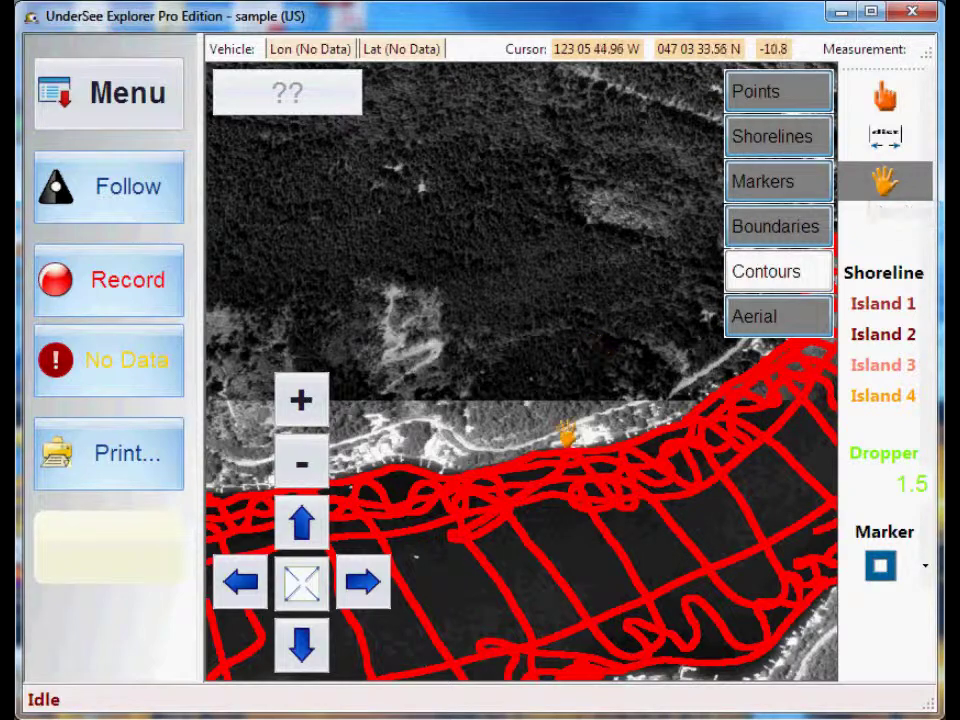
drag(566, 447, 537, 392)
scroll(537, 392, up, 3)
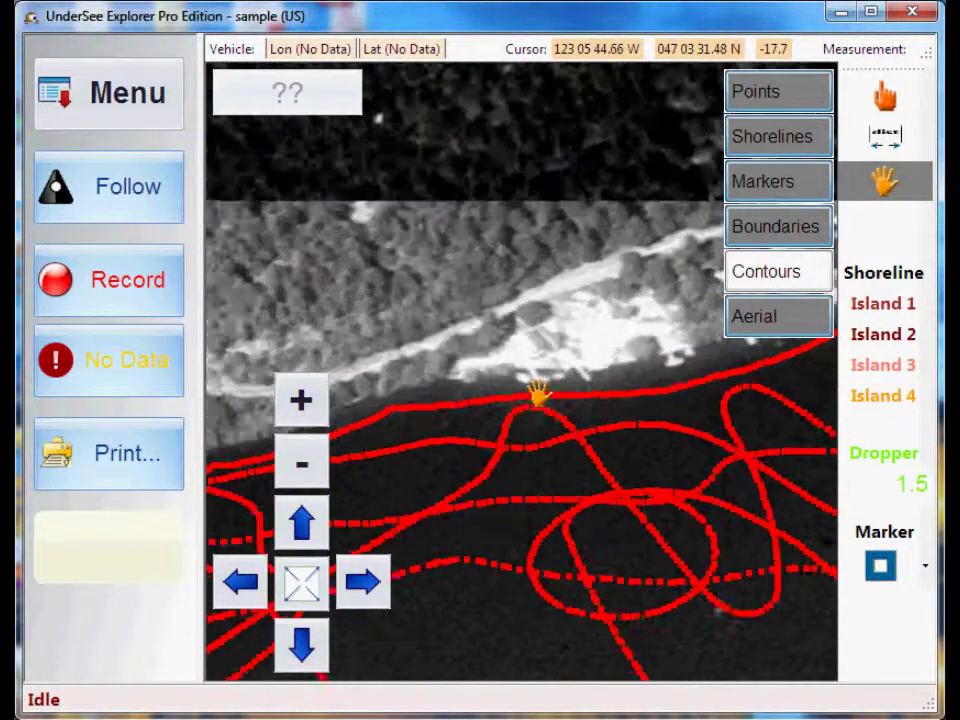
click(883, 276)
click(452, 370)
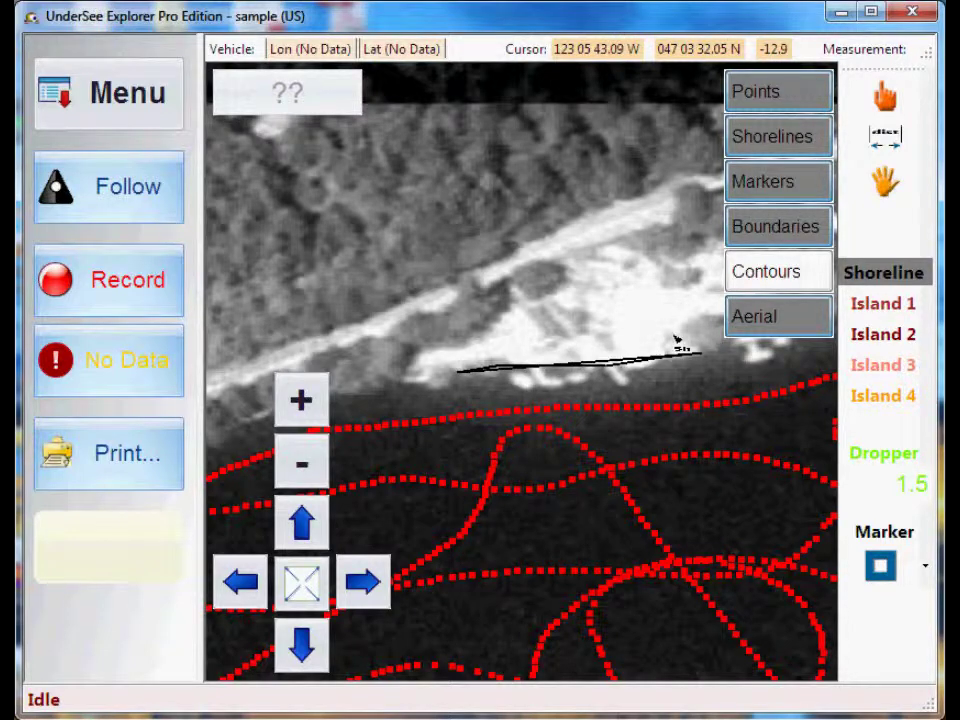
key(Right)
key(Right)
key(Right)
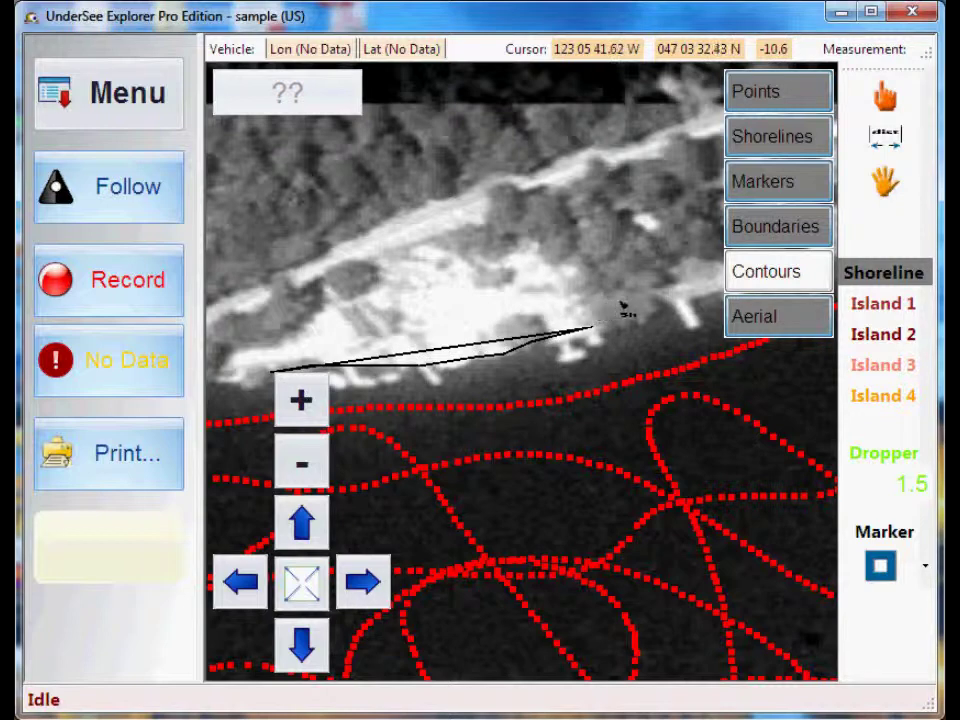
key(Right)
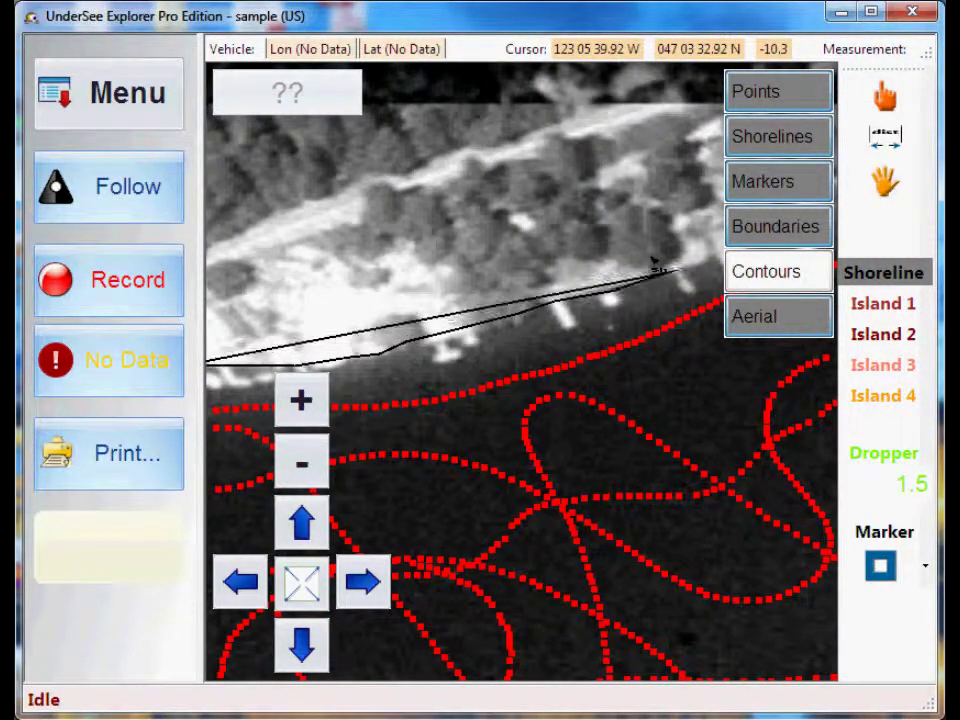
key(Right)
key(Right)
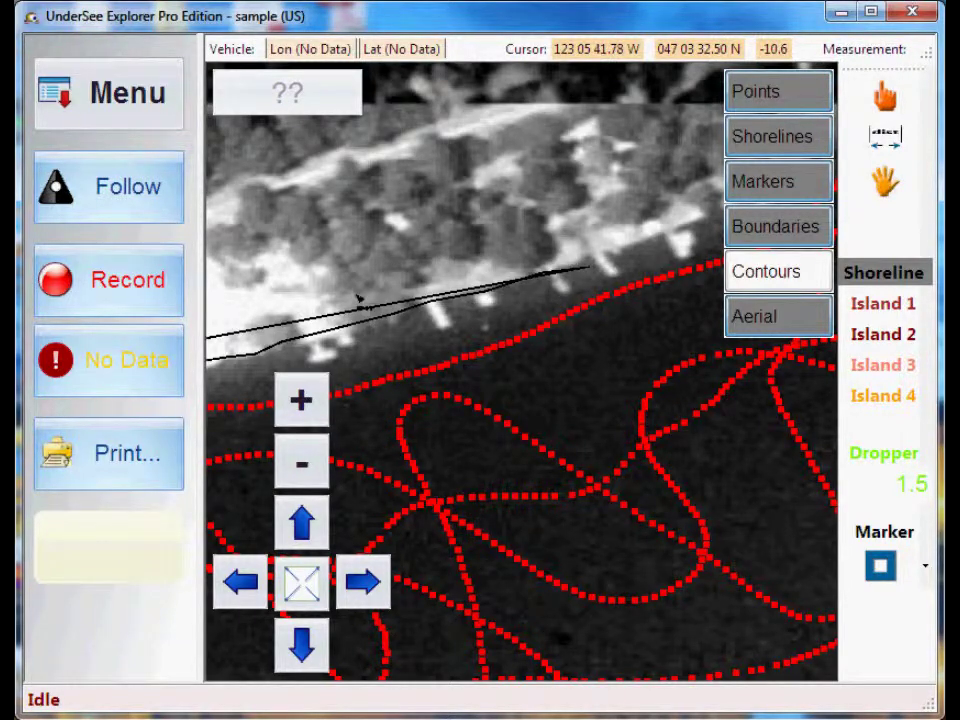
Look at the features import options for a shapefile of polygon shorelines, and close them without importing
click(168, 106)
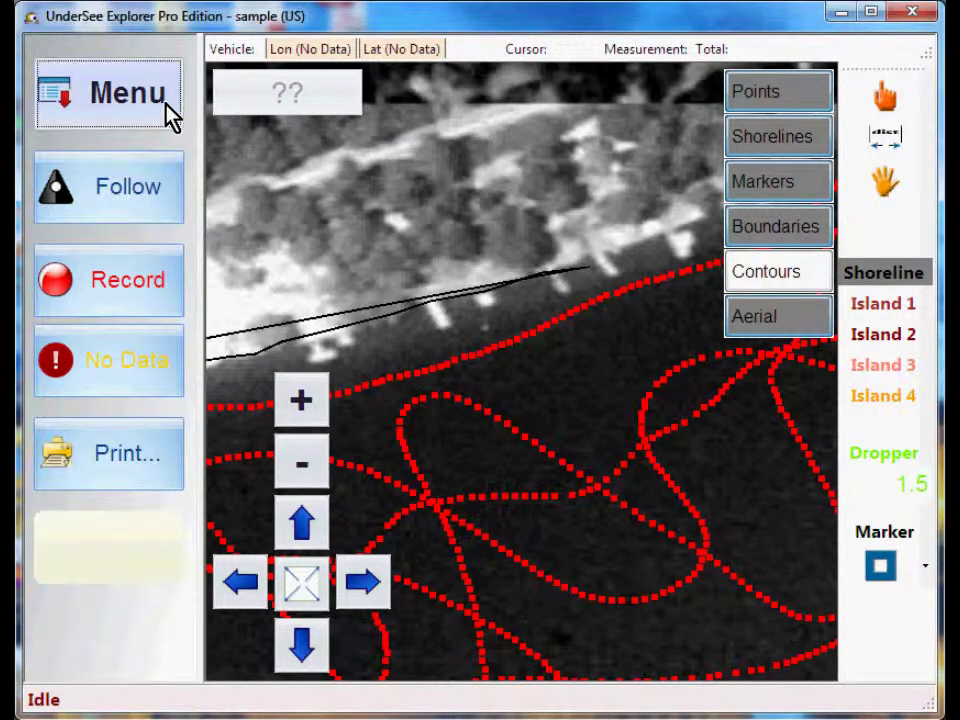
click(180, 329)
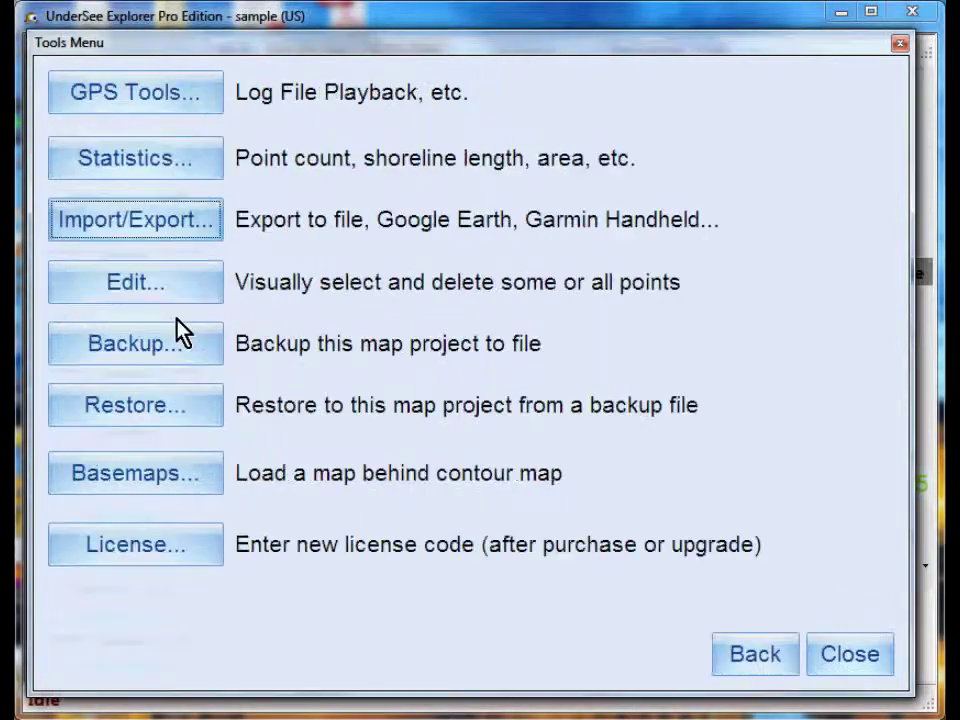
click(162, 224)
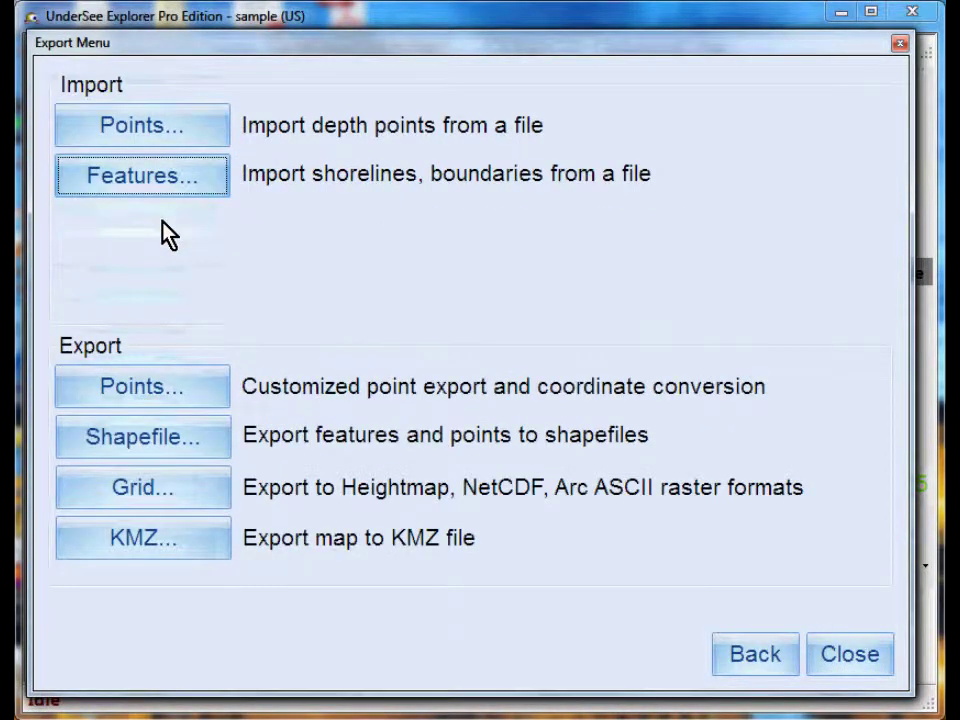
click(158, 183)
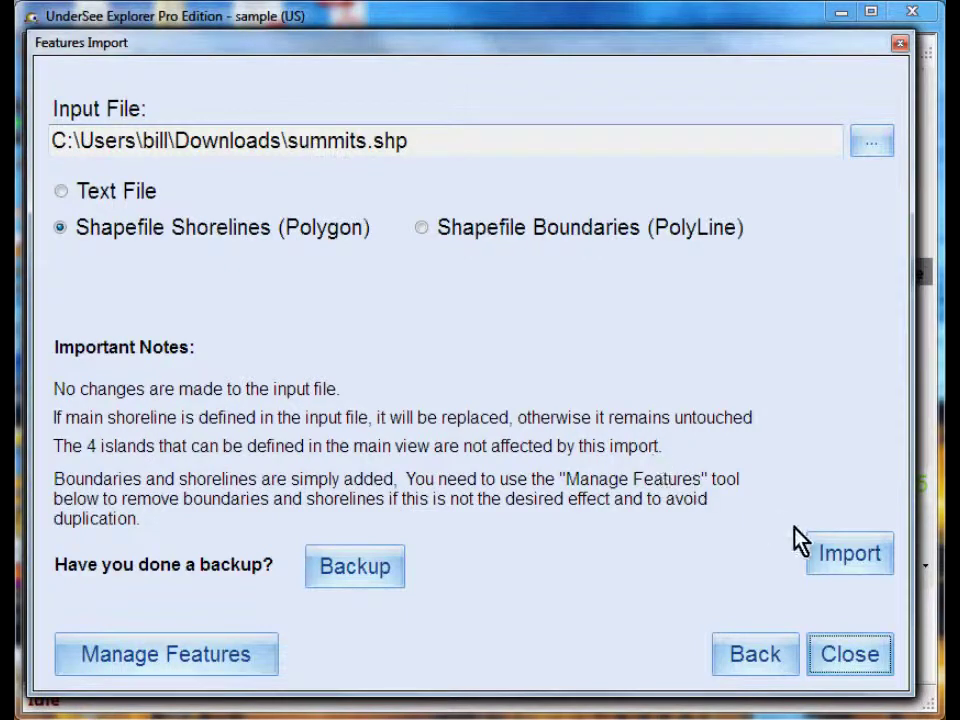
click(821, 553)
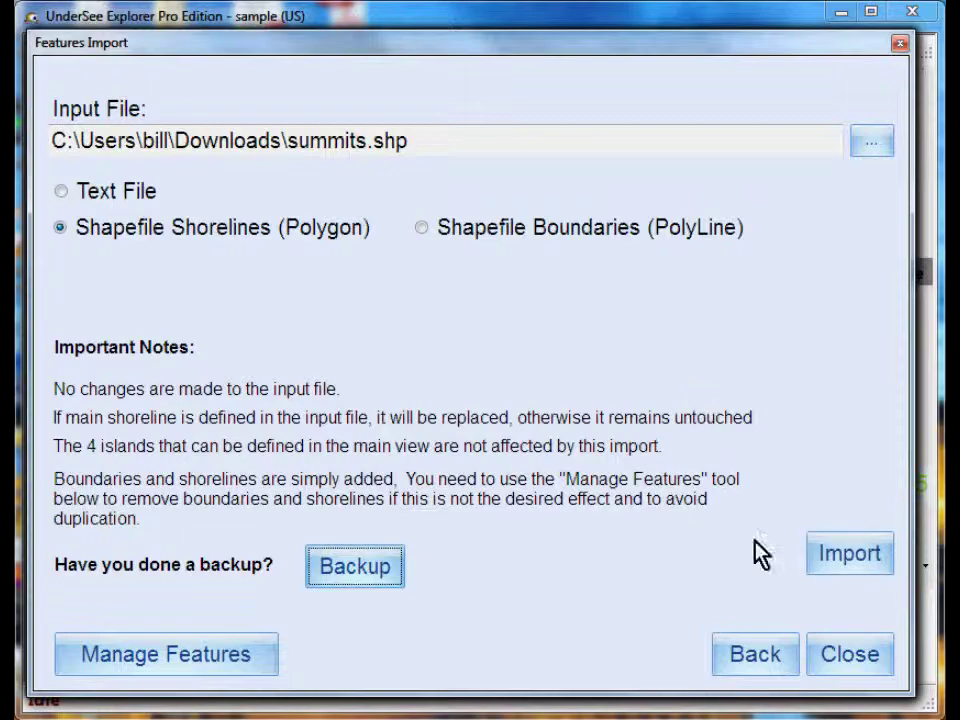
click(843, 638)
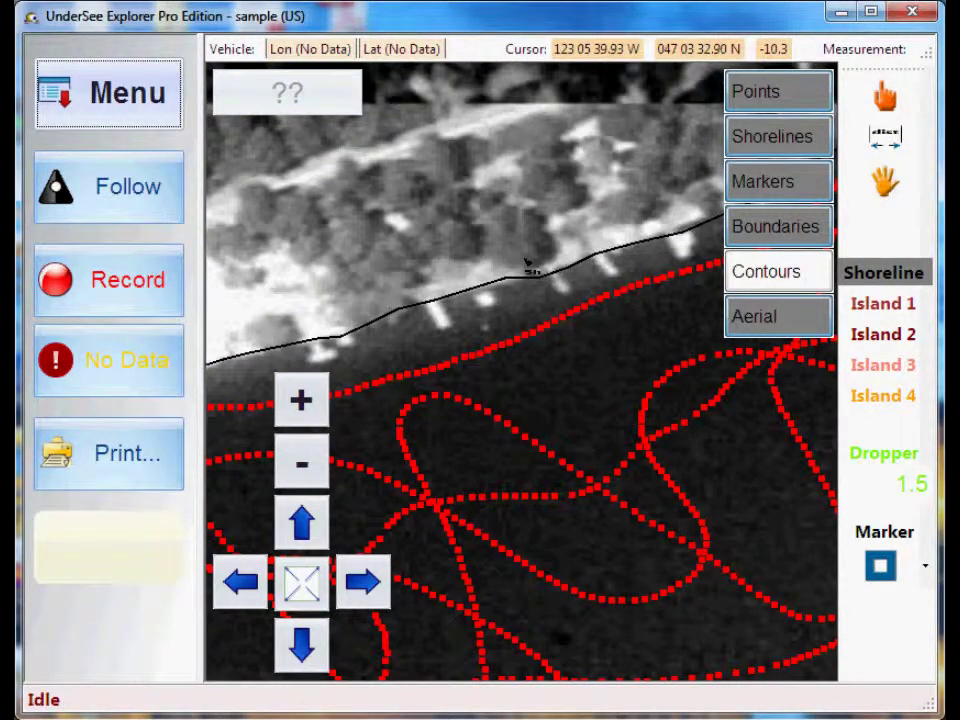
Examine the traced shoreline along the northern bank toward the lake's eastern end
key(Right)
key(Right)
key(Right)
key(Right)
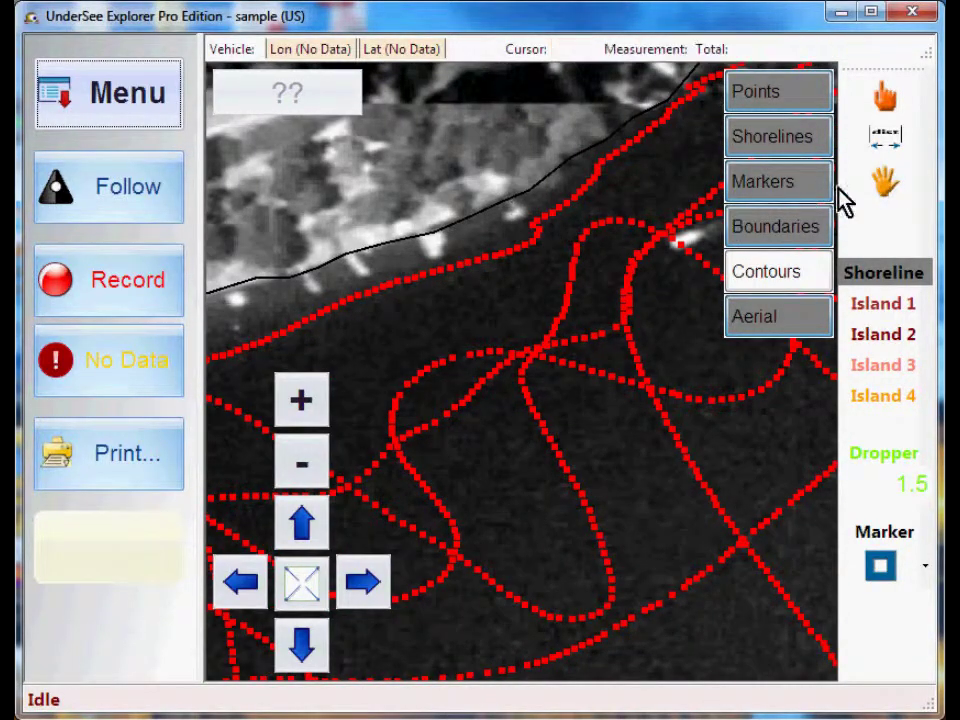
click(884, 181)
drag(524, 260, 583, 379)
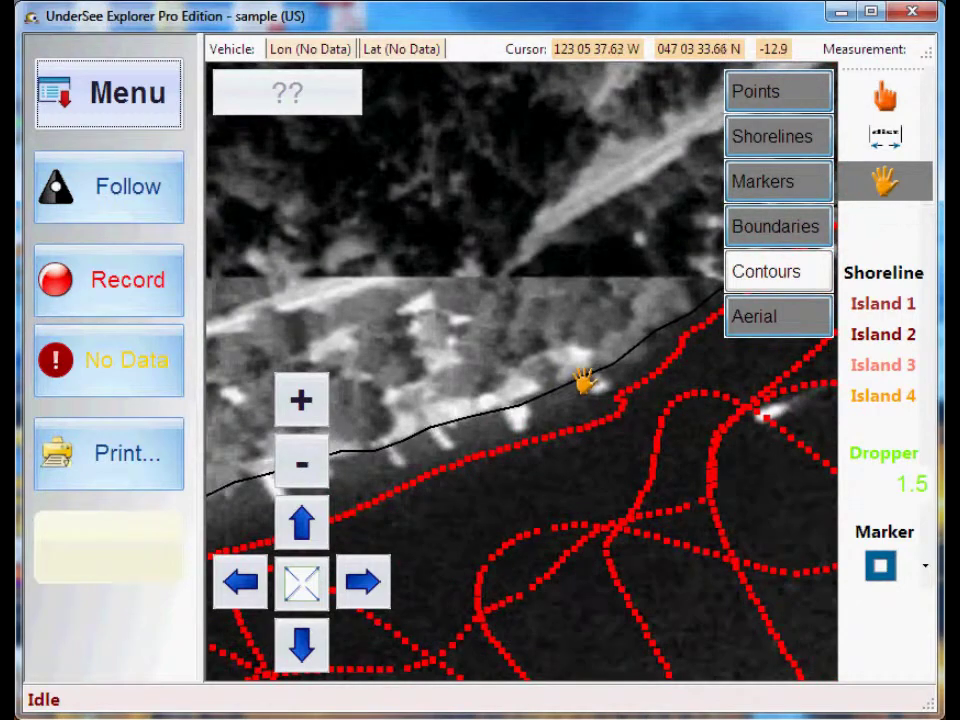
scroll(583, 379, down, 2)
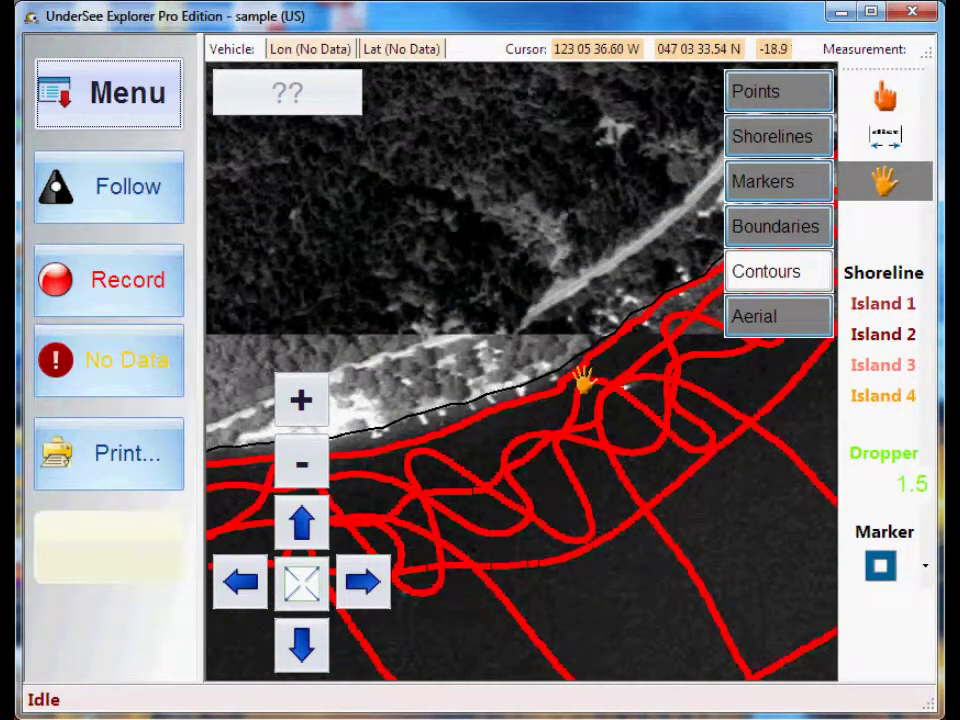
Show the contours within the completed shoreline and hide the depth points to inspect the contour map
click(772, 273)
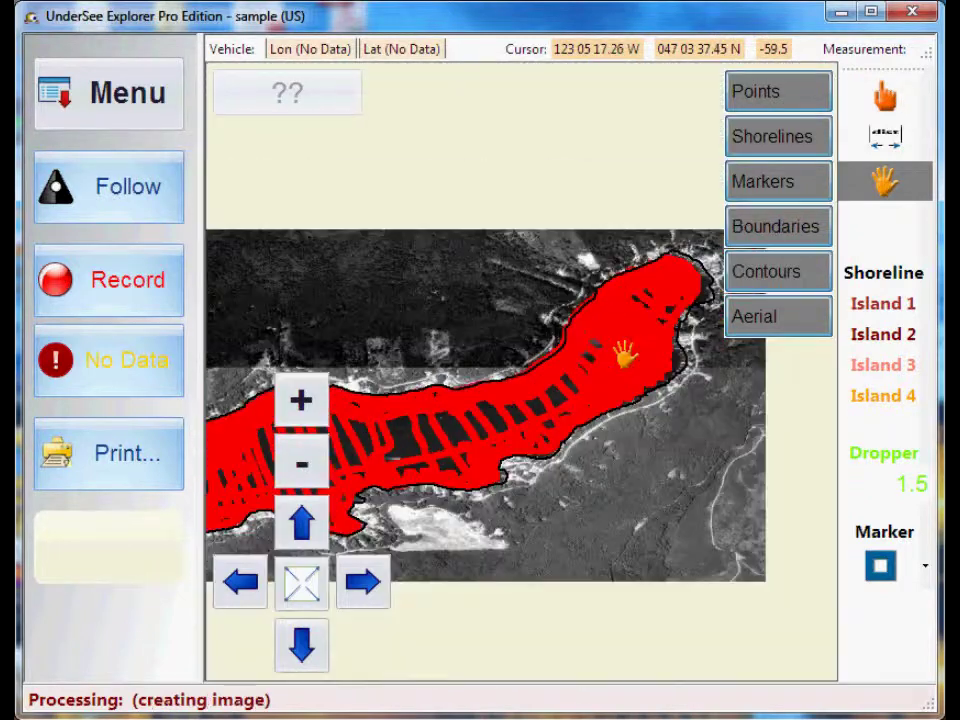
click(768, 110)
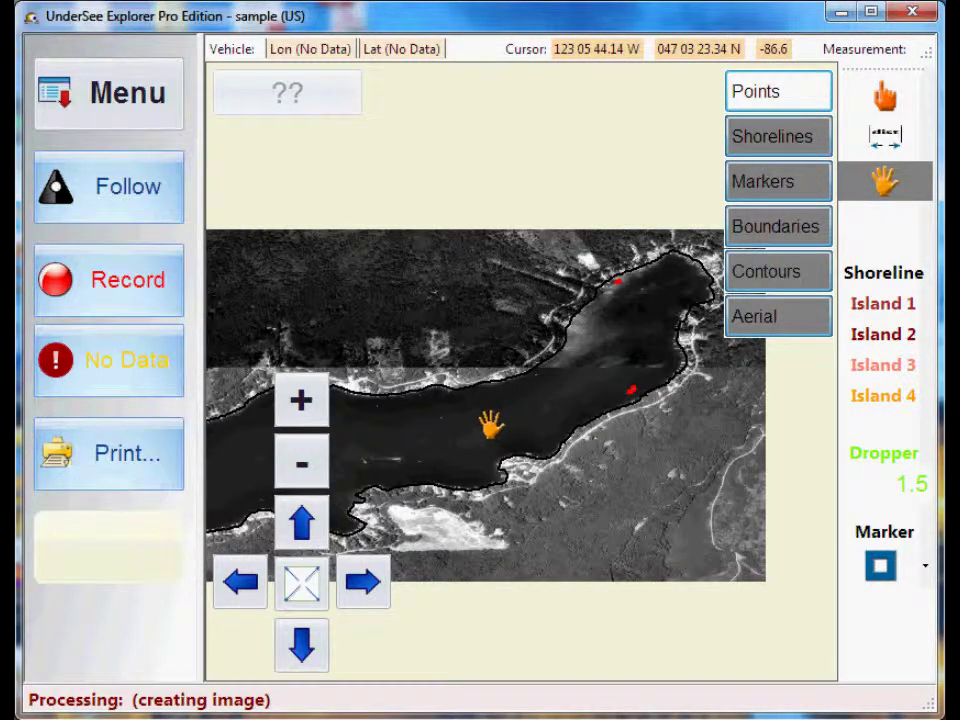
drag(482, 428, 604, 340)
scroll(604, 342, up, 1)
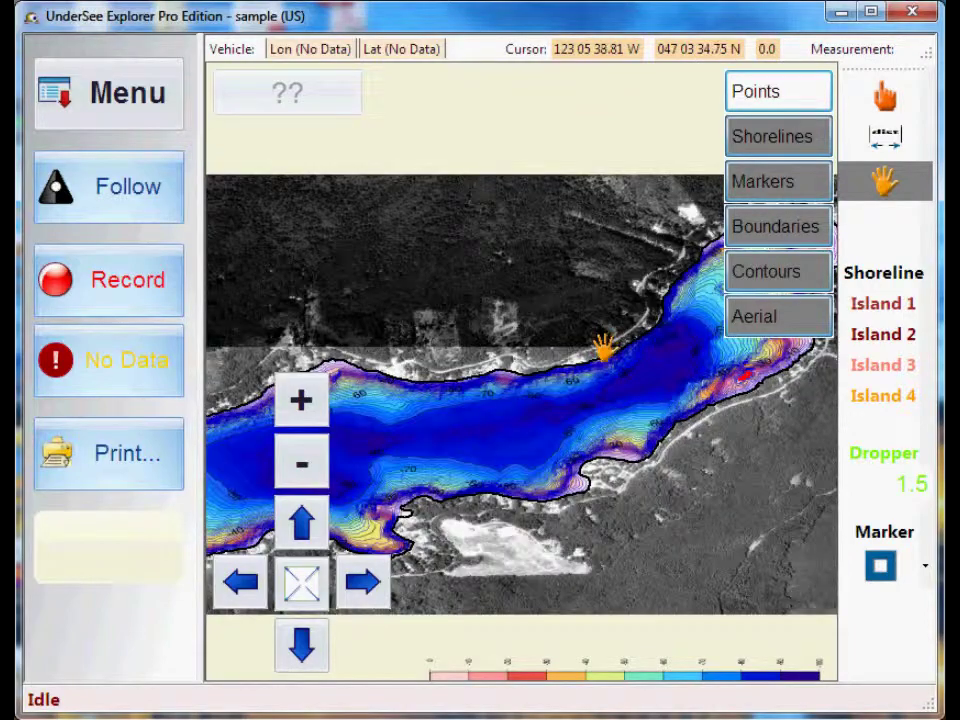
Examine up close how the contours meet the shoreline along the lake's northern bank
scroll(604, 347, up, 4)
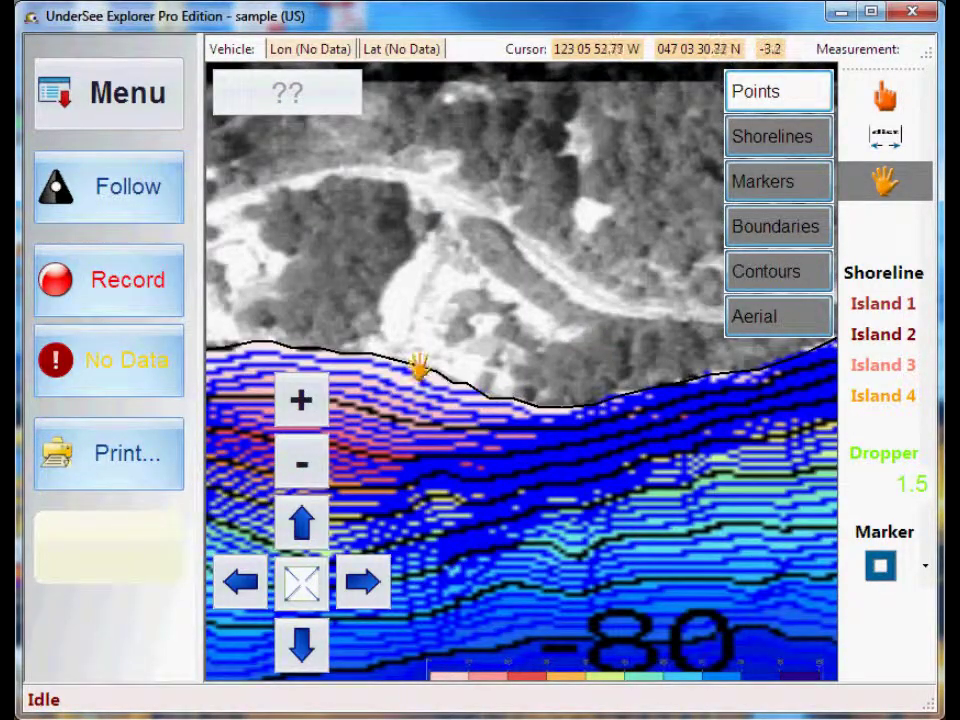
scroll(517, 410, up, 1)
drag(517, 409, 354, 404)
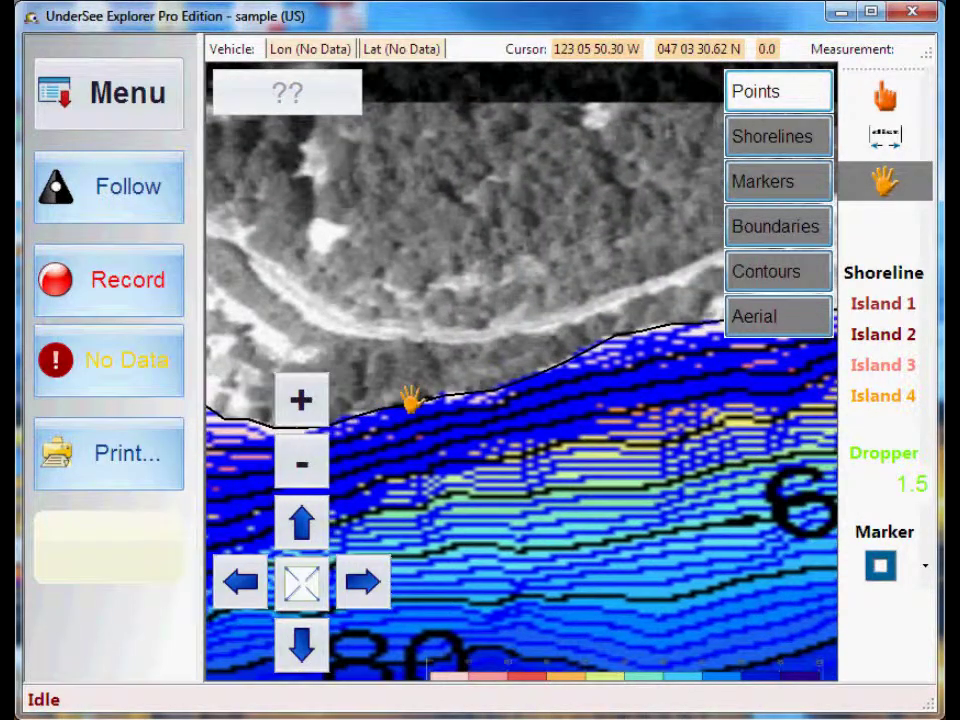
drag(647, 338, 516, 381)
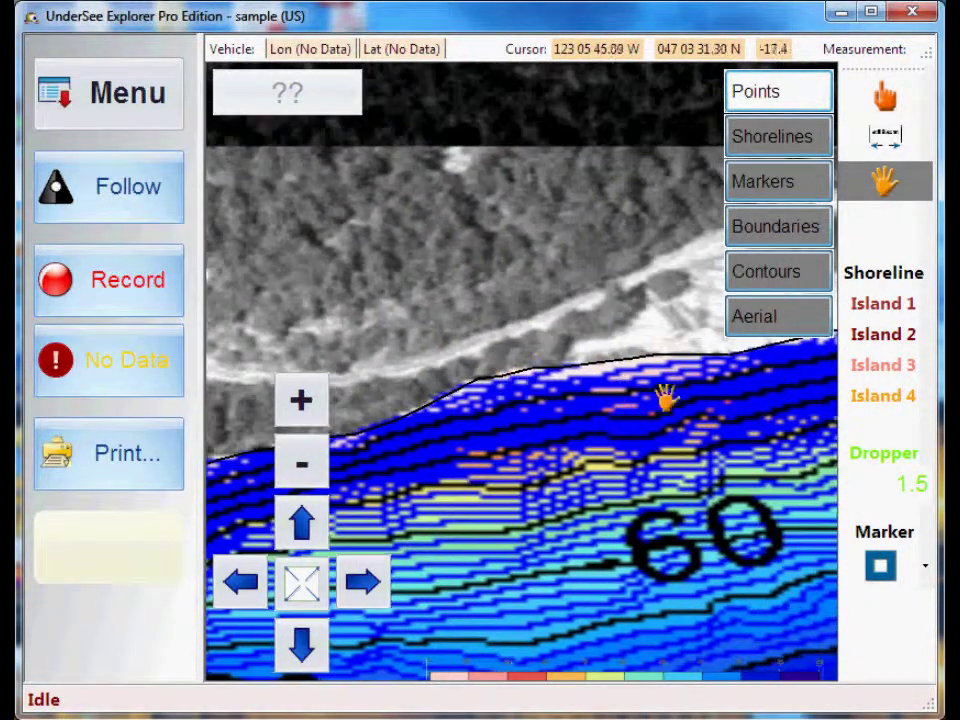
drag(579, 411, 684, 383)
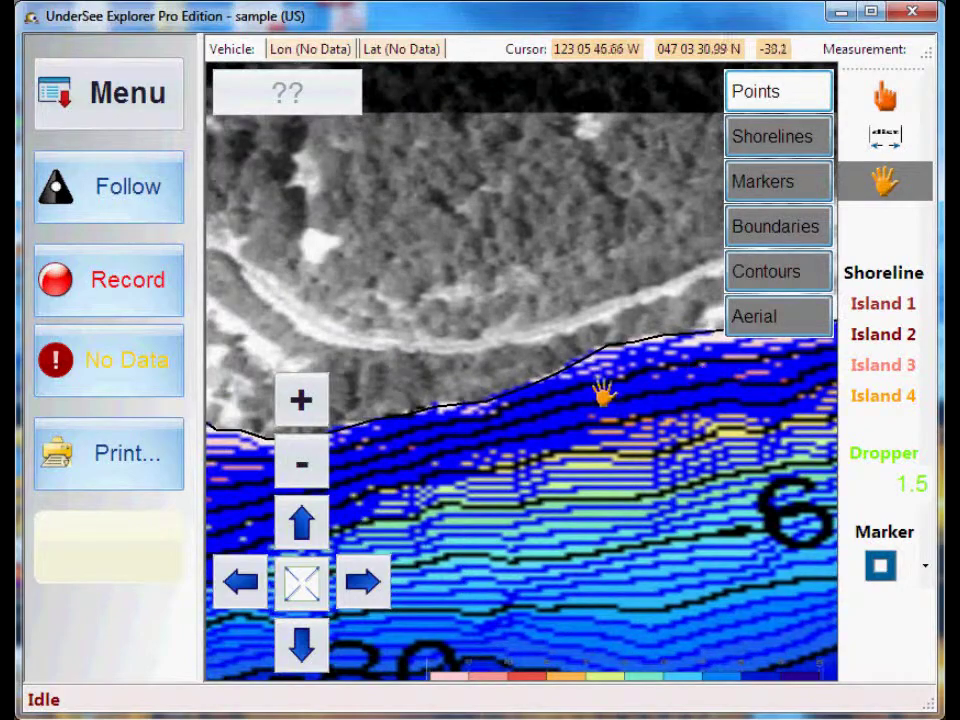
scroll(537, 407, down, 5)
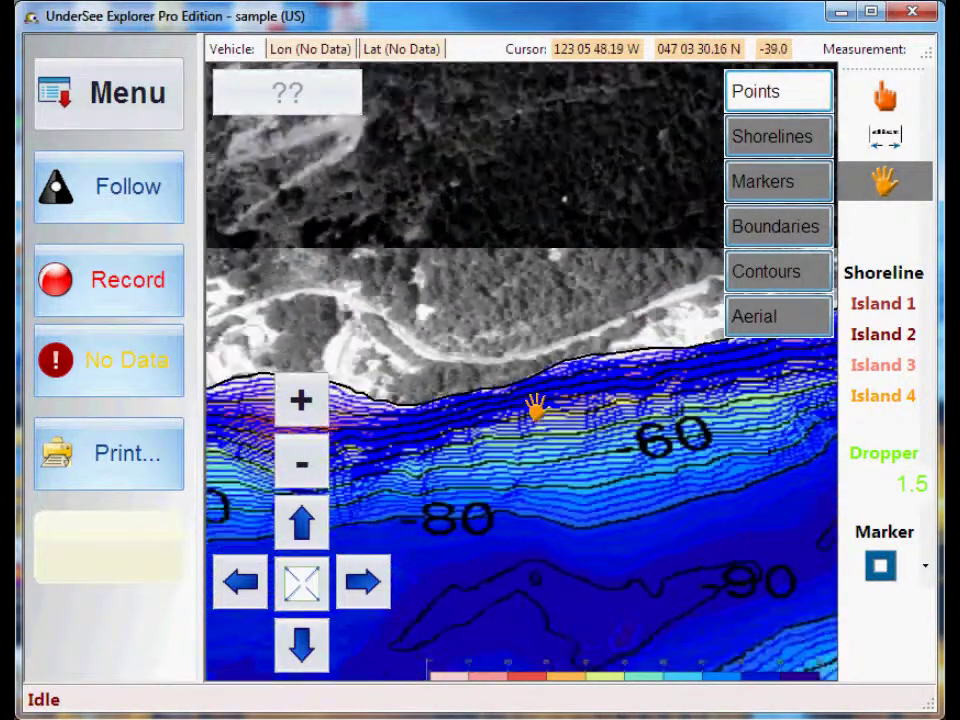
scroll(537, 407, down, 4)
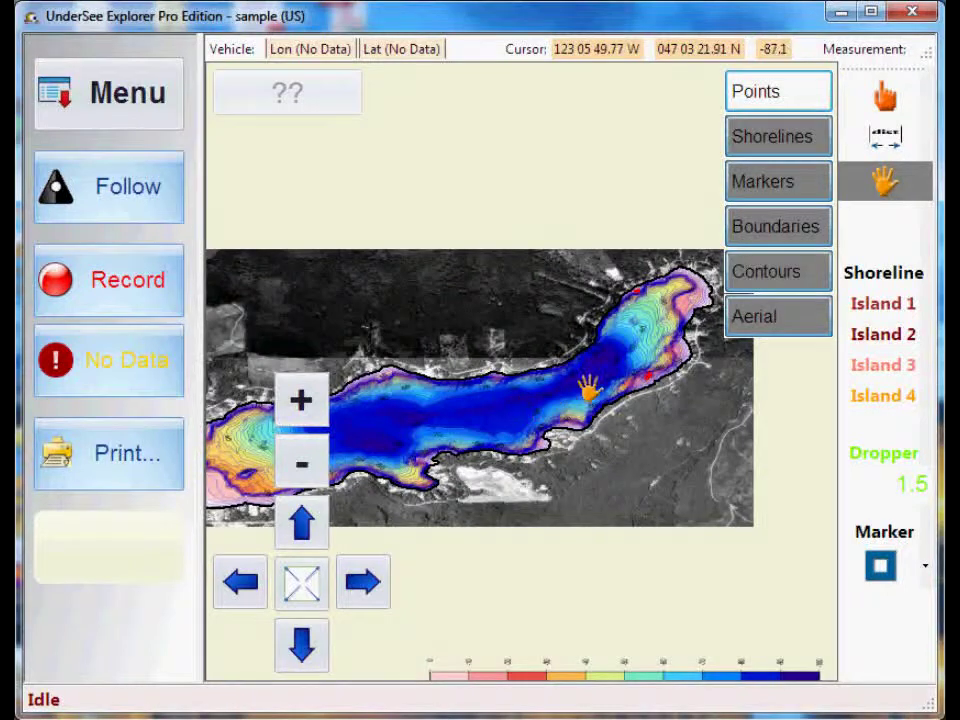
Inspect the contours and shoreline around the lake's western end, and show the depth points again
drag(590, 390, 686, 377)
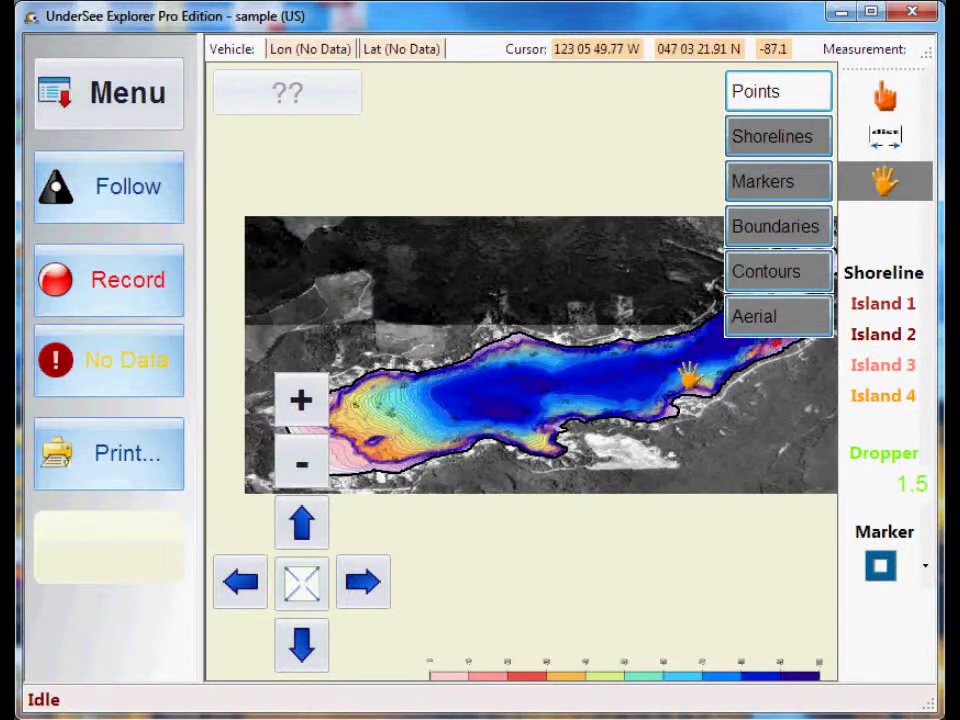
drag(567, 424, 617, 381)
scroll(617, 381, up, 5)
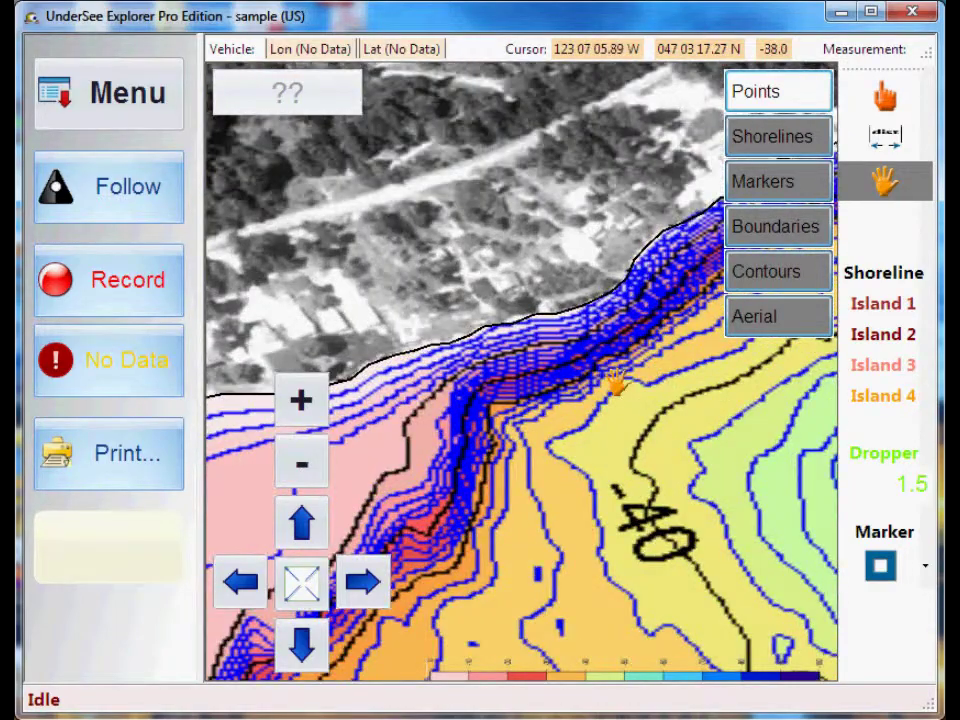
scroll(615, 380, down, 5)
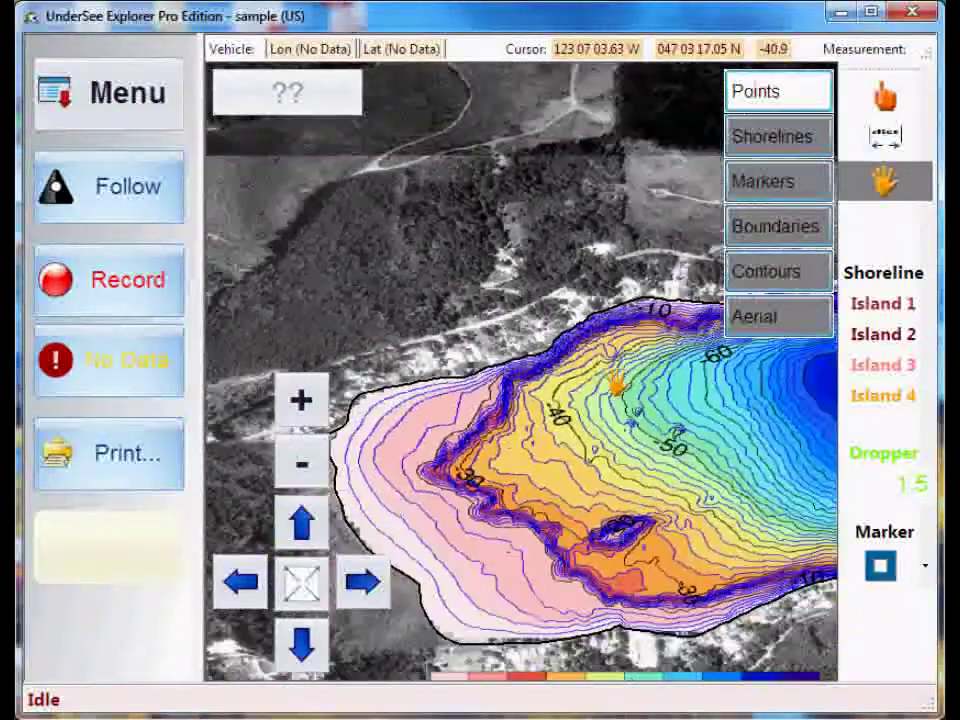
scroll(616, 384, down, 3)
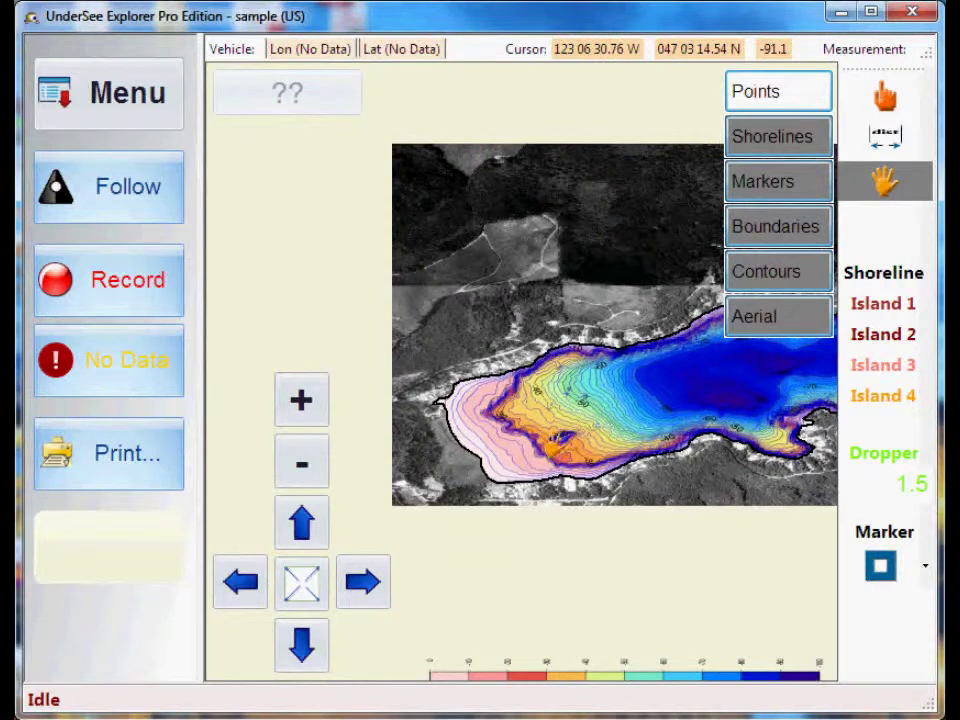
scroll(566, 445, up, 2)
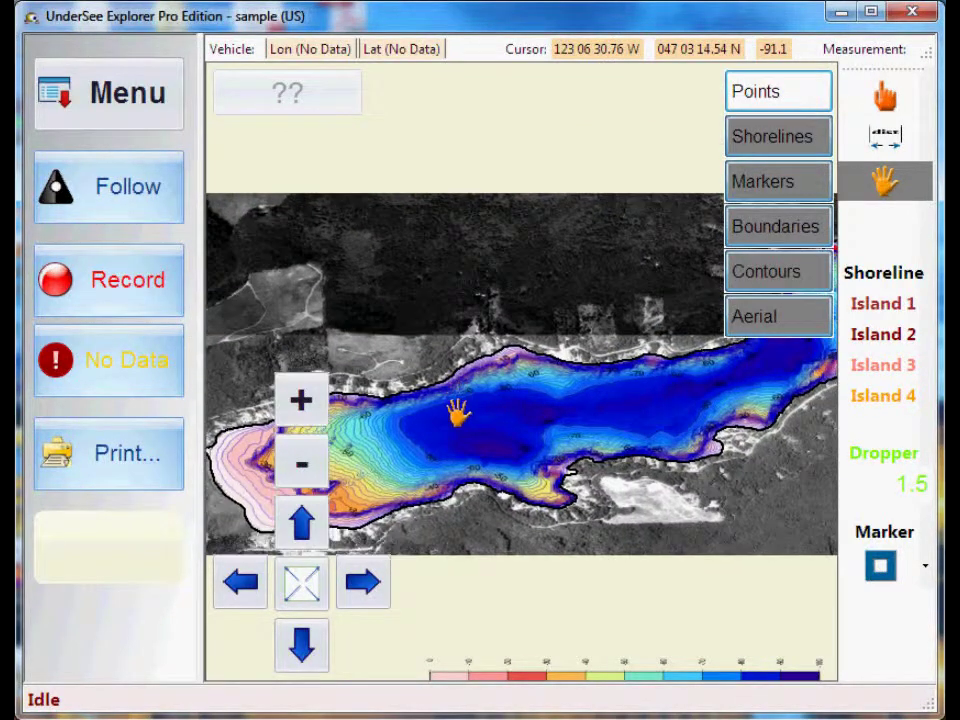
click(774, 100)
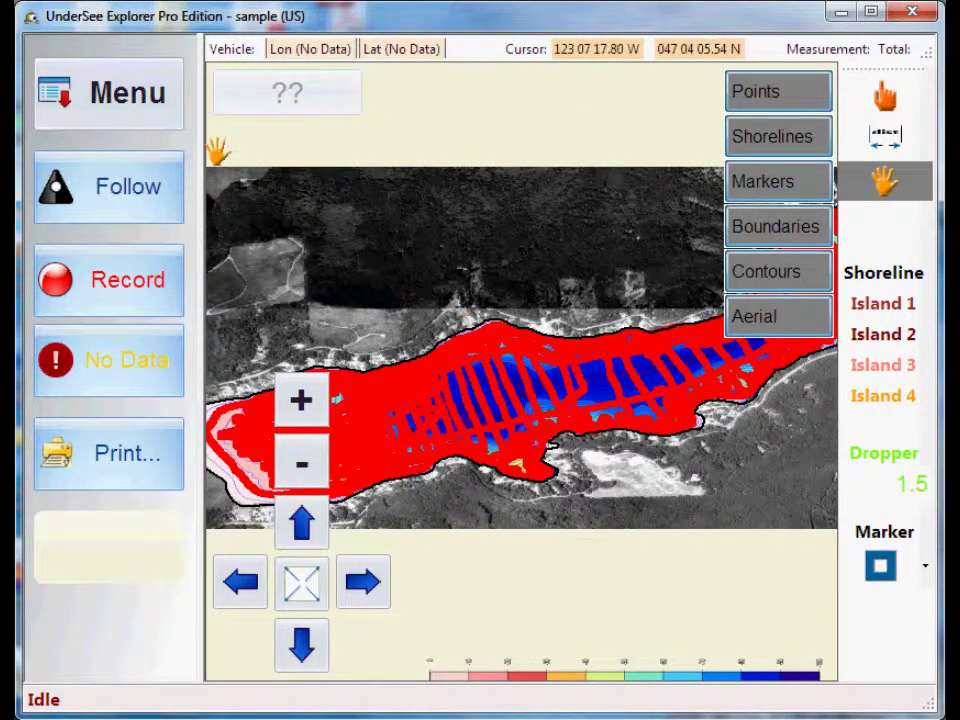
Delete the main outer shoreline from the project's managed features, keeping both inner islands
click(148, 112)
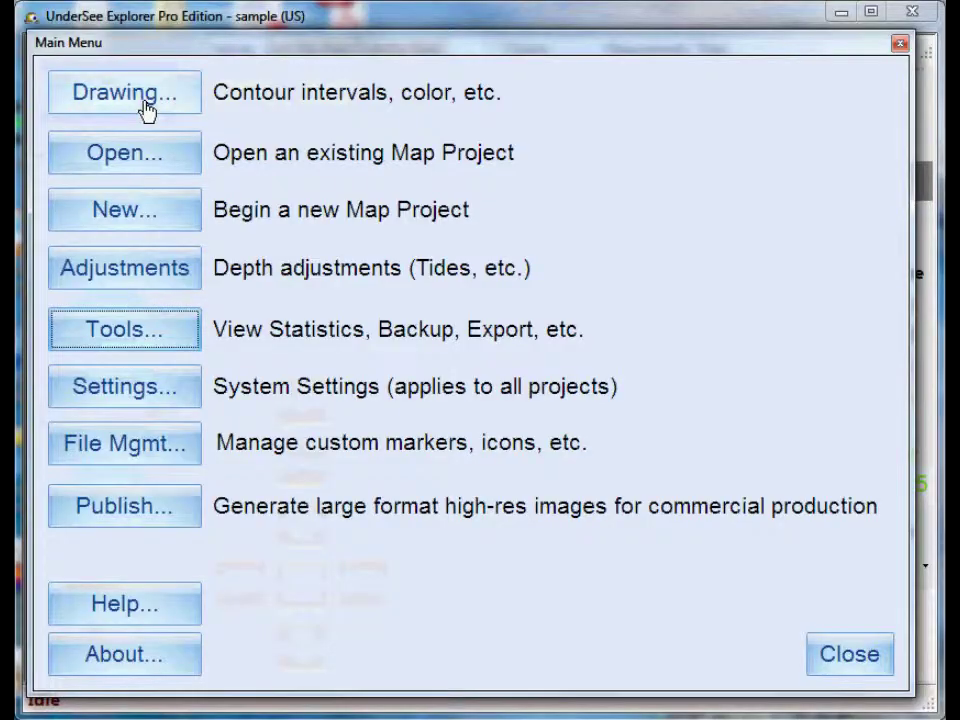
click(158, 330)
click(160, 219)
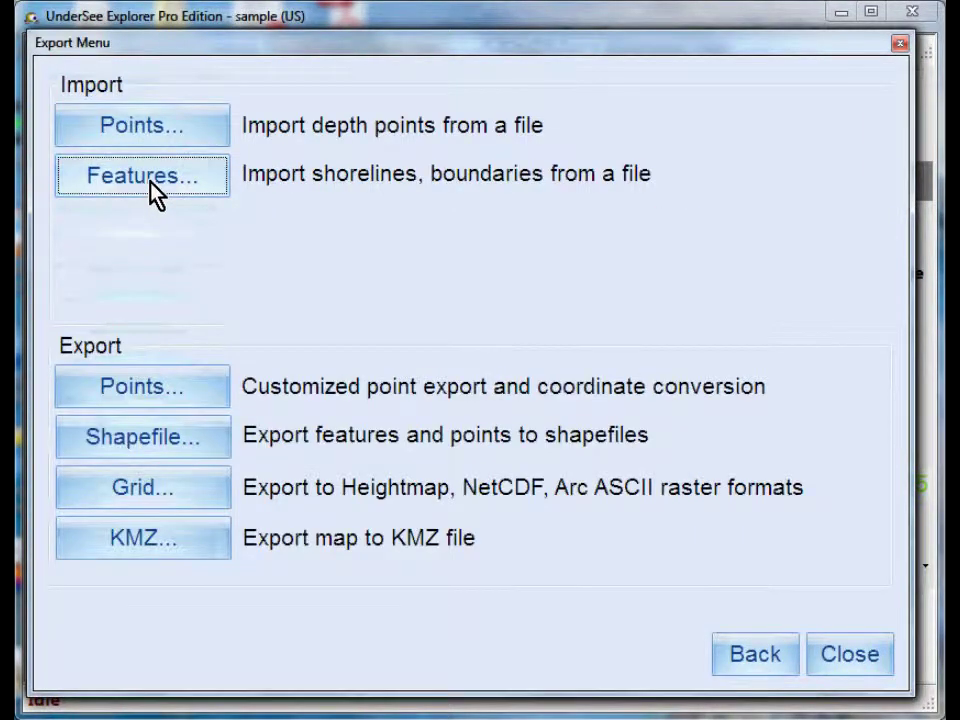
click(150, 190)
click(190, 655)
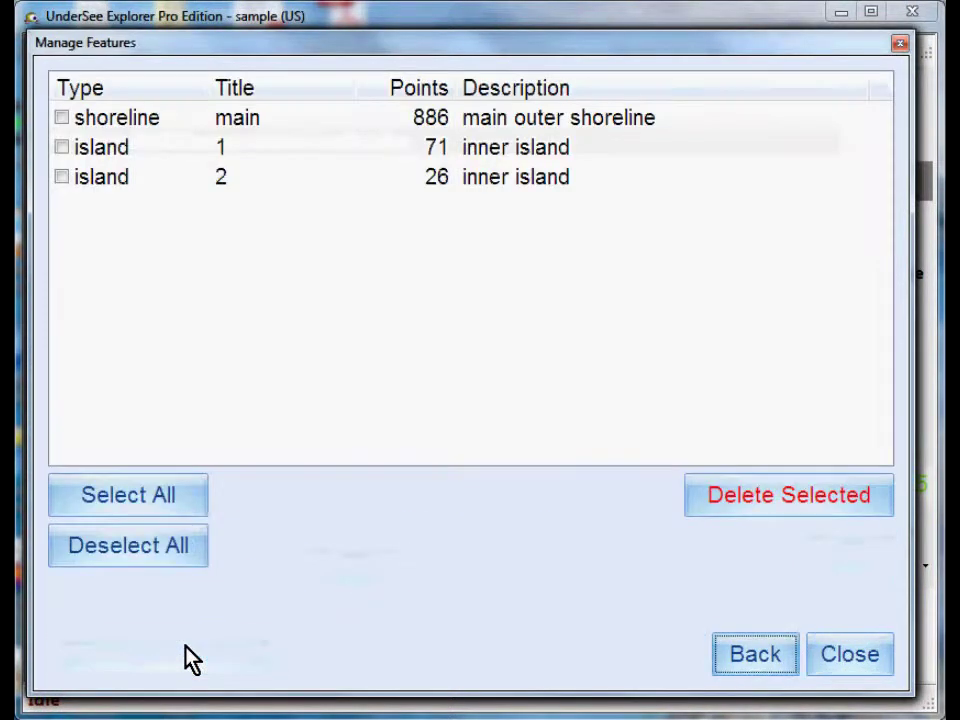
click(61, 118)
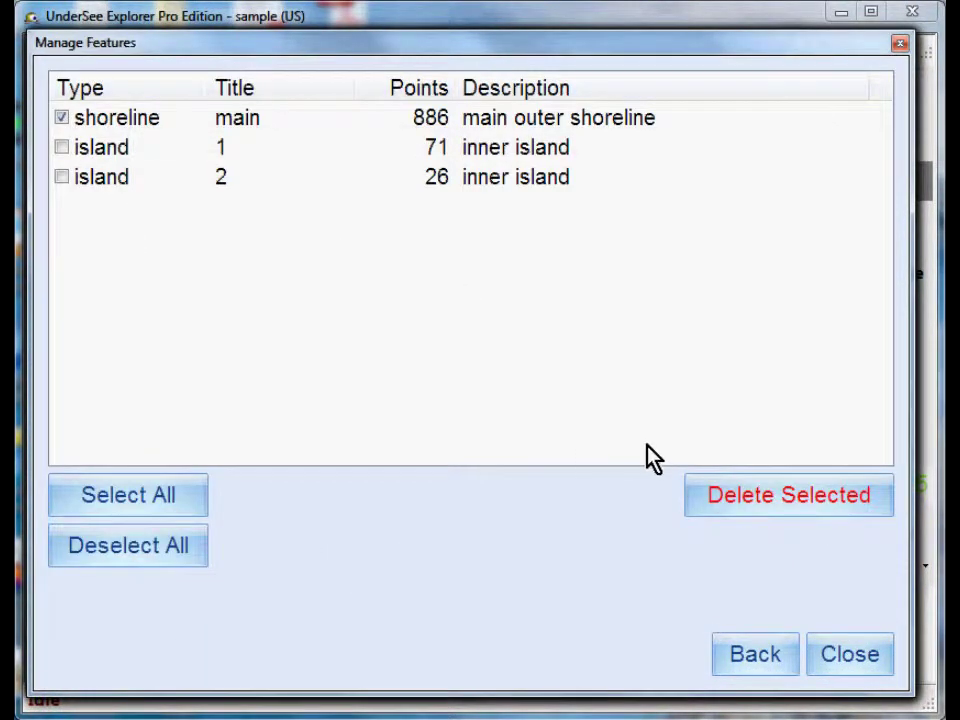
click(771, 499)
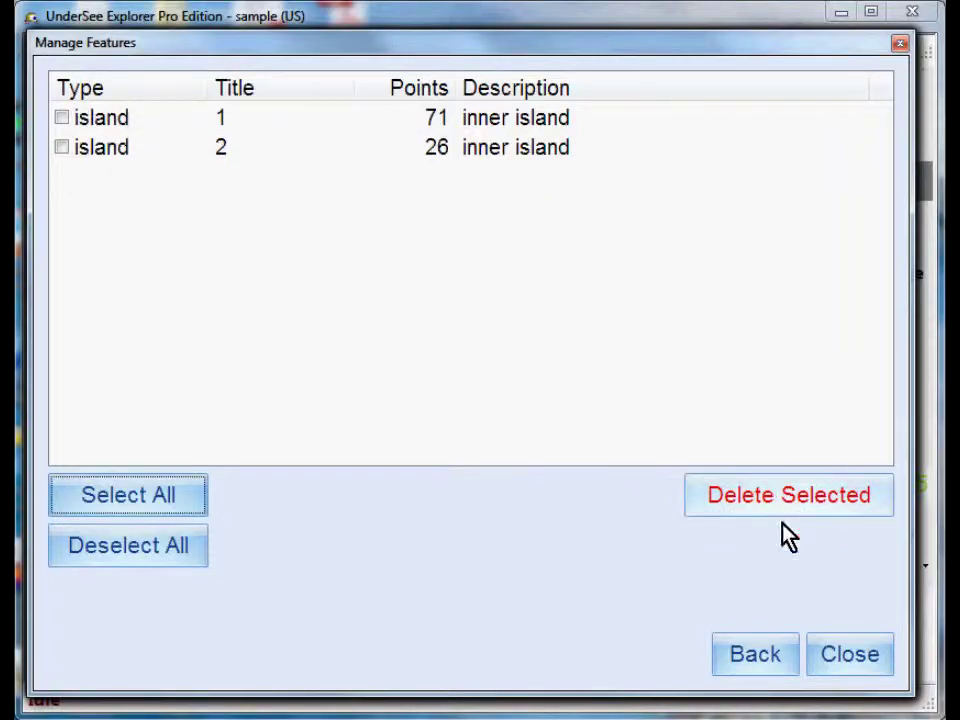
click(864, 663)
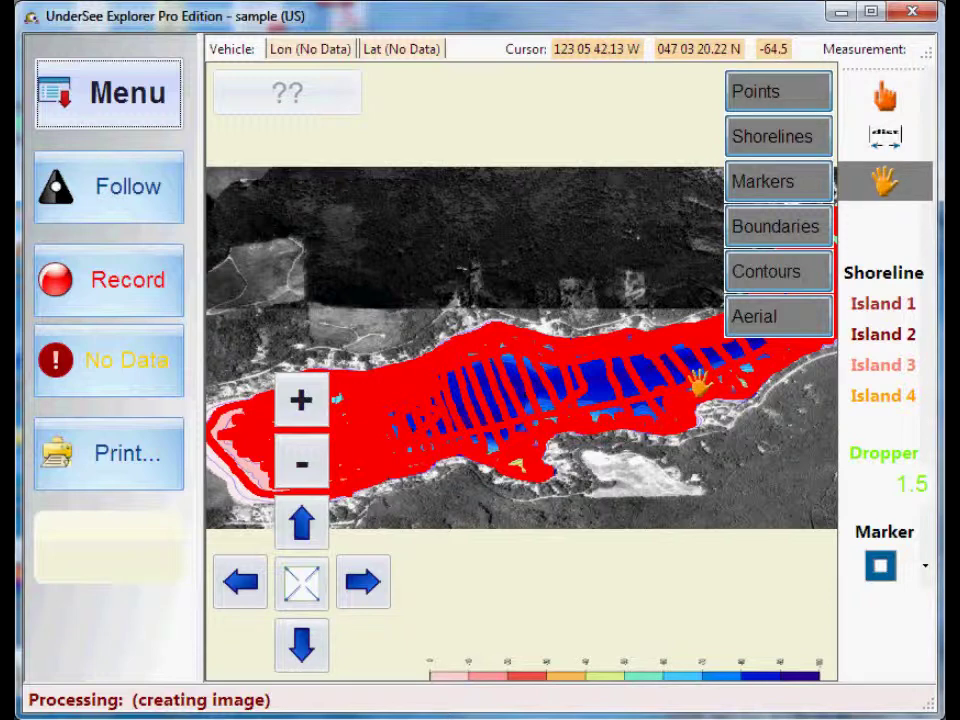
Inspect the contours extending past the lake's banks without a main shoreline, and hide the contours to expose the aerial image
drag(689, 381, 613, 379)
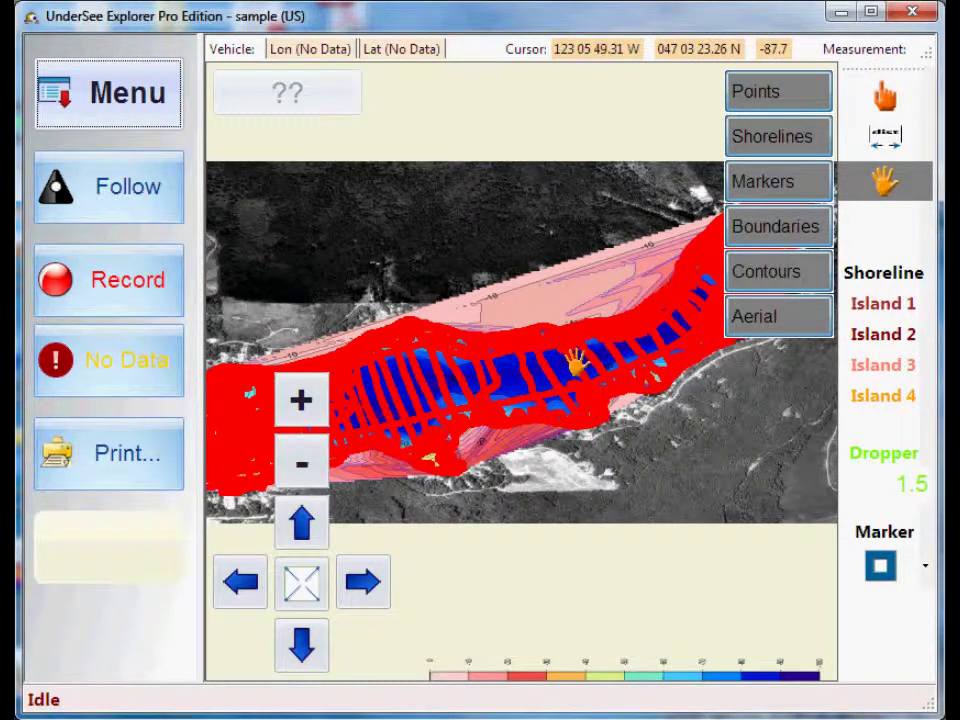
scroll(575, 359, up, 2)
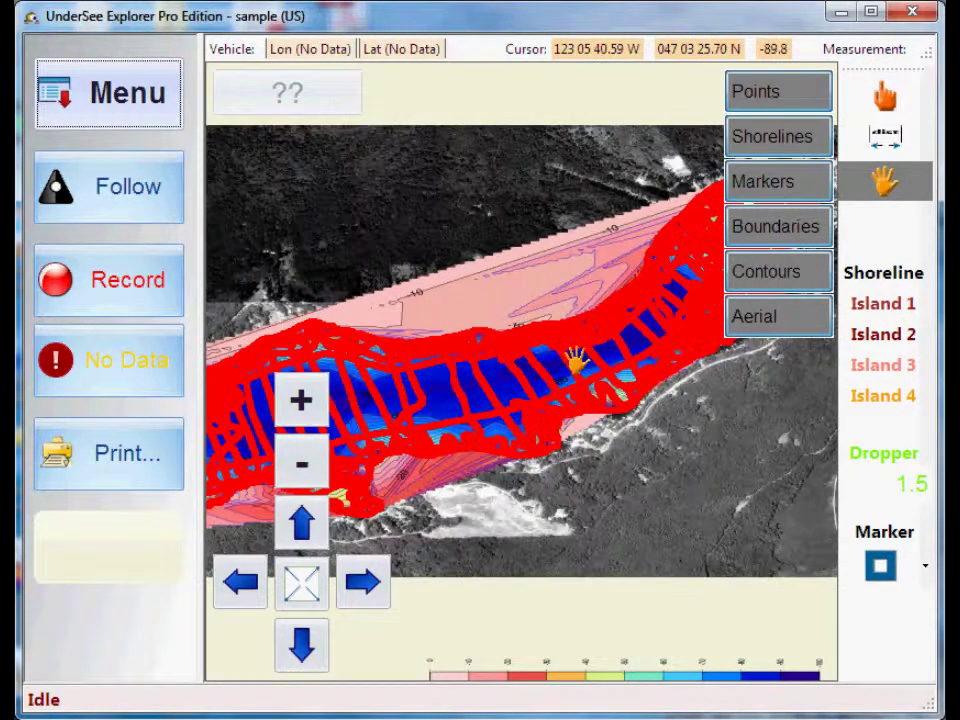
scroll(555, 358, up, 2)
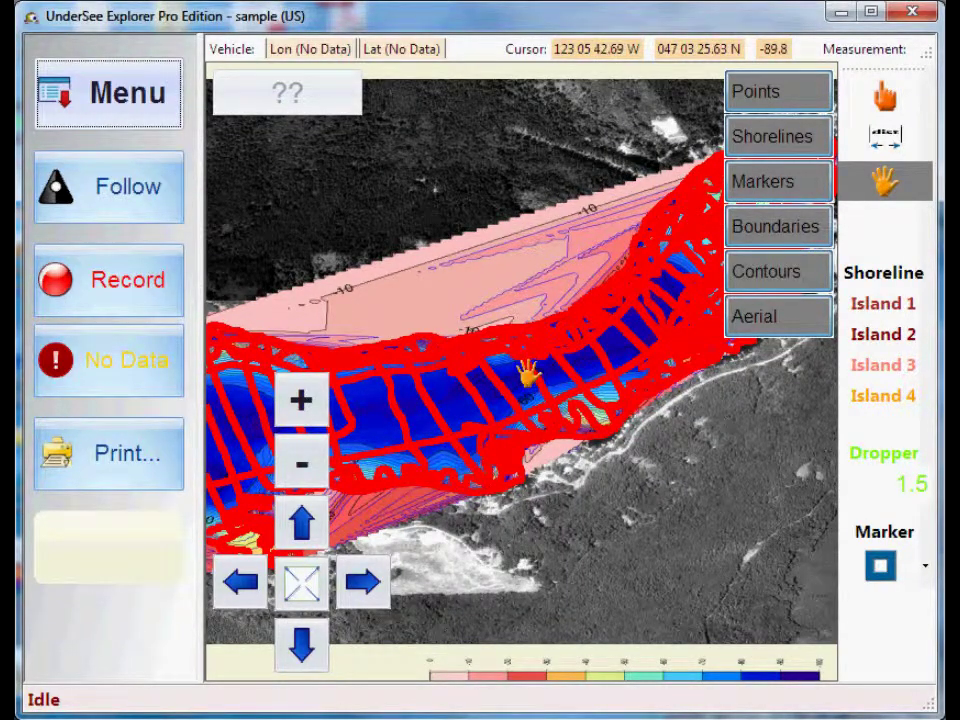
scroll(527, 374, up, 2)
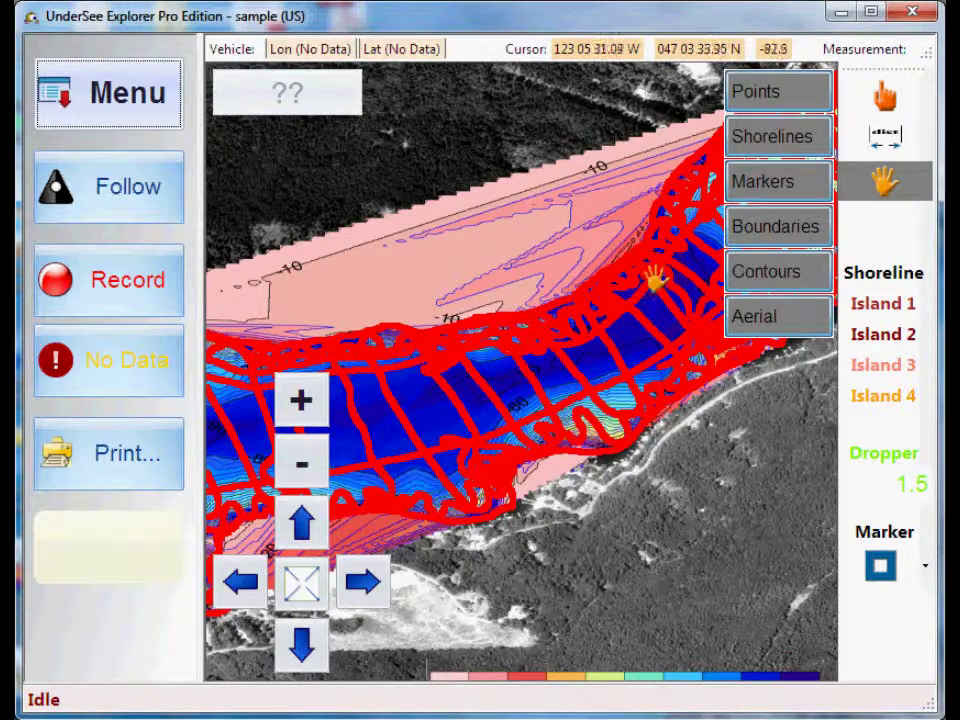
click(775, 287)
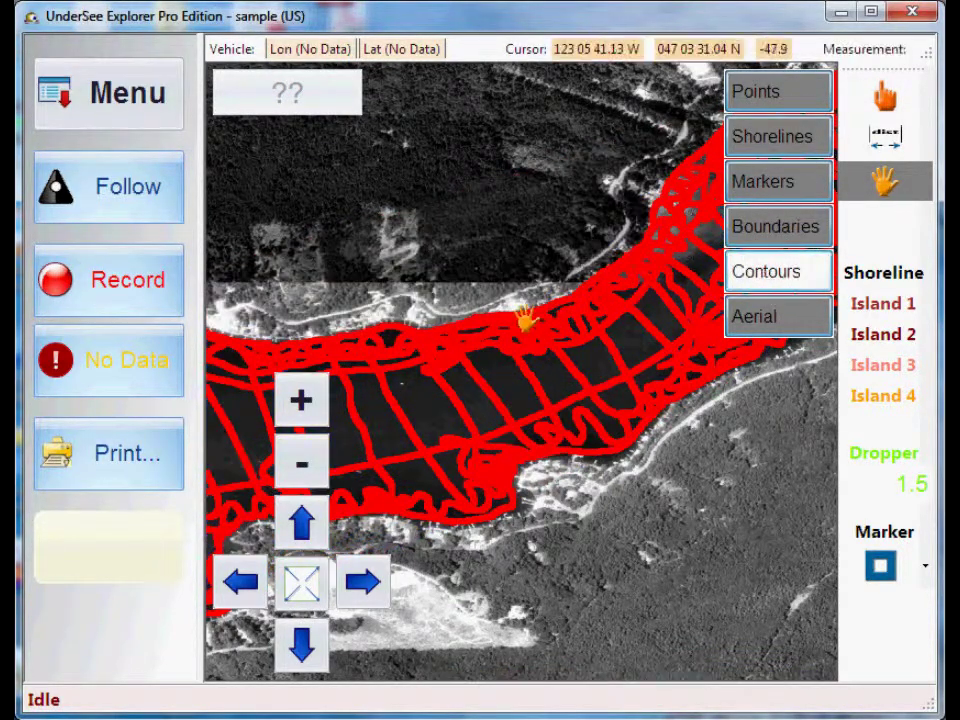
Start a new main shoreline on the northern bank near the curved road, tracing northeastward just outside the depth tracks
scroll(512, 308, up, 1)
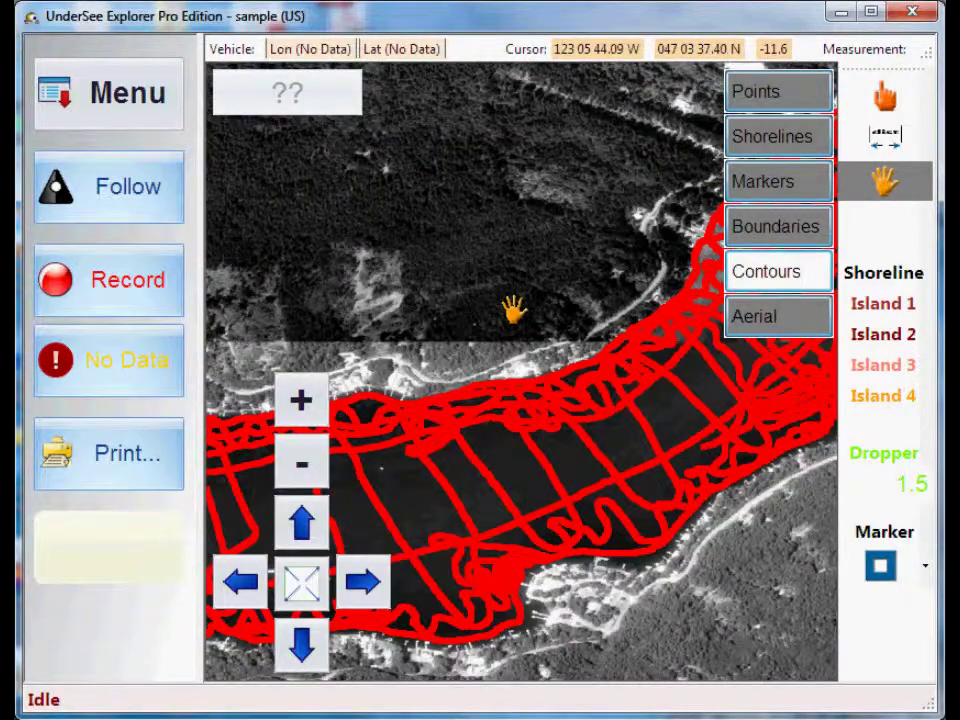
scroll(512, 308, up, 2)
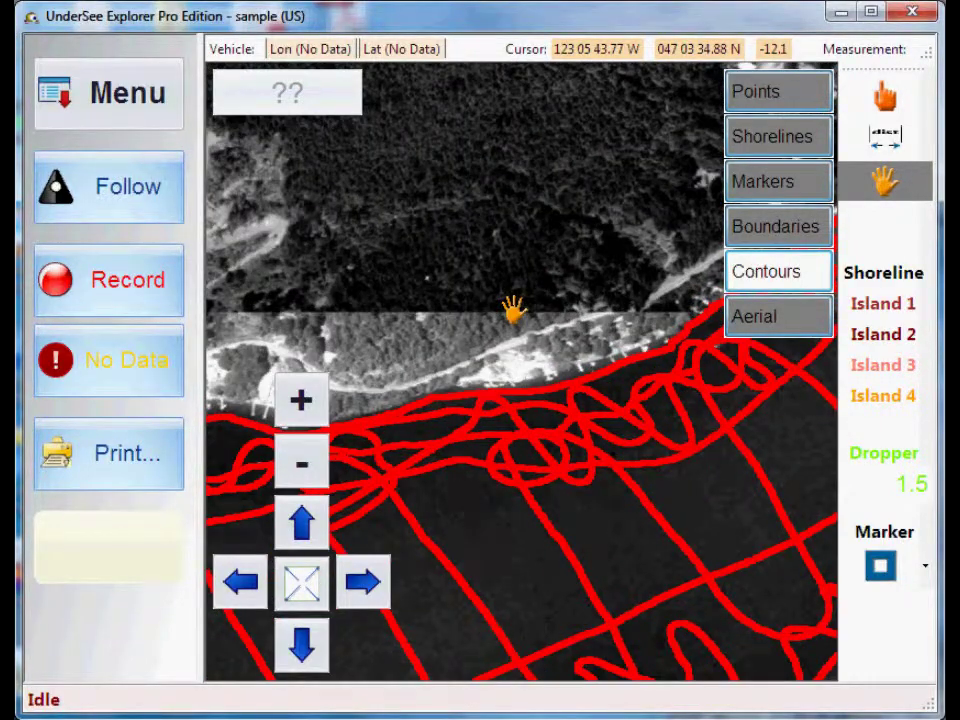
scroll(512, 308, down, 3)
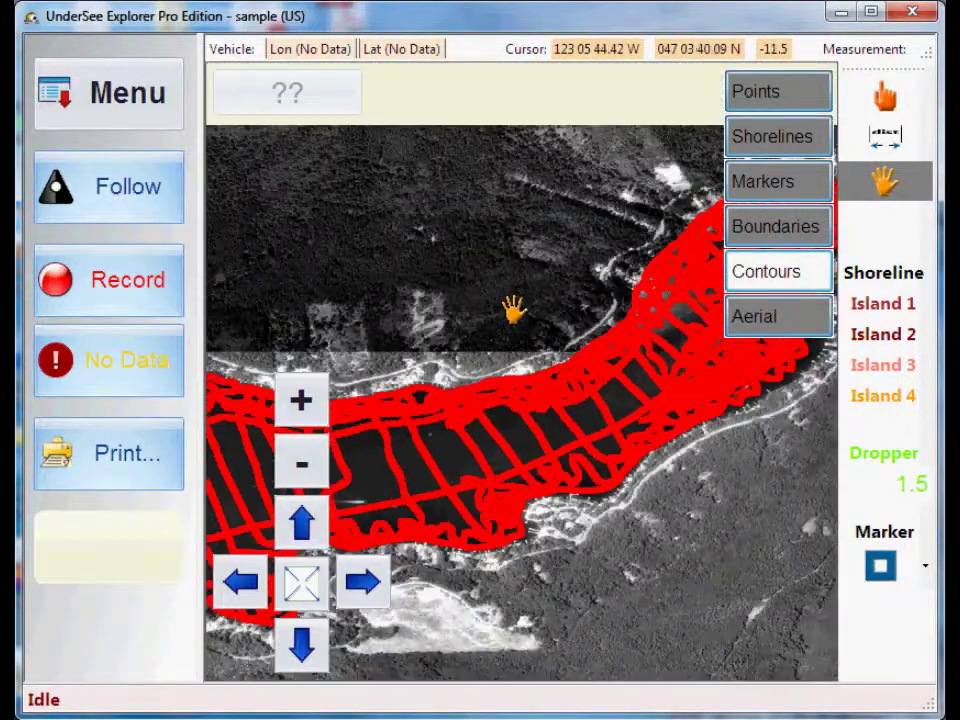
drag(514, 309, 528, 398)
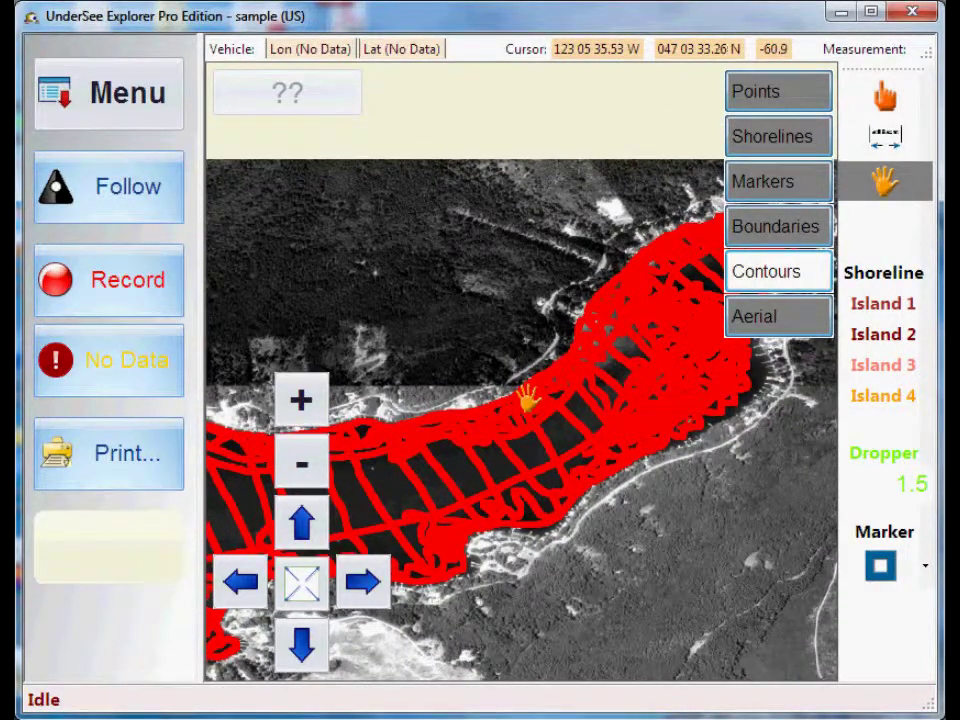
scroll(528, 398, up, 3)
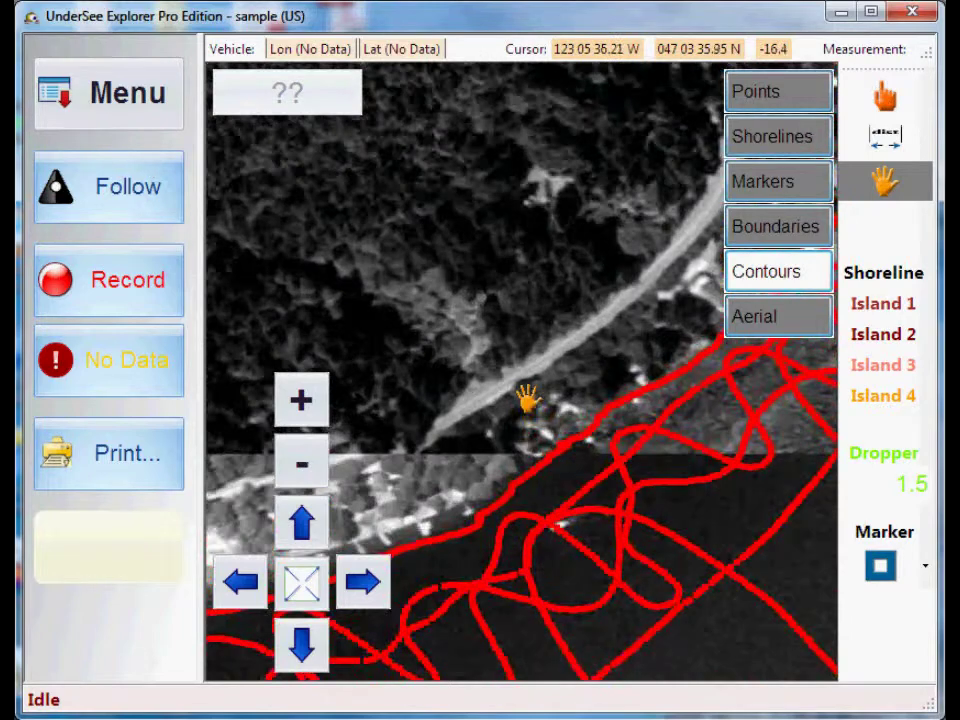
drag(555, 463, 508, 478)
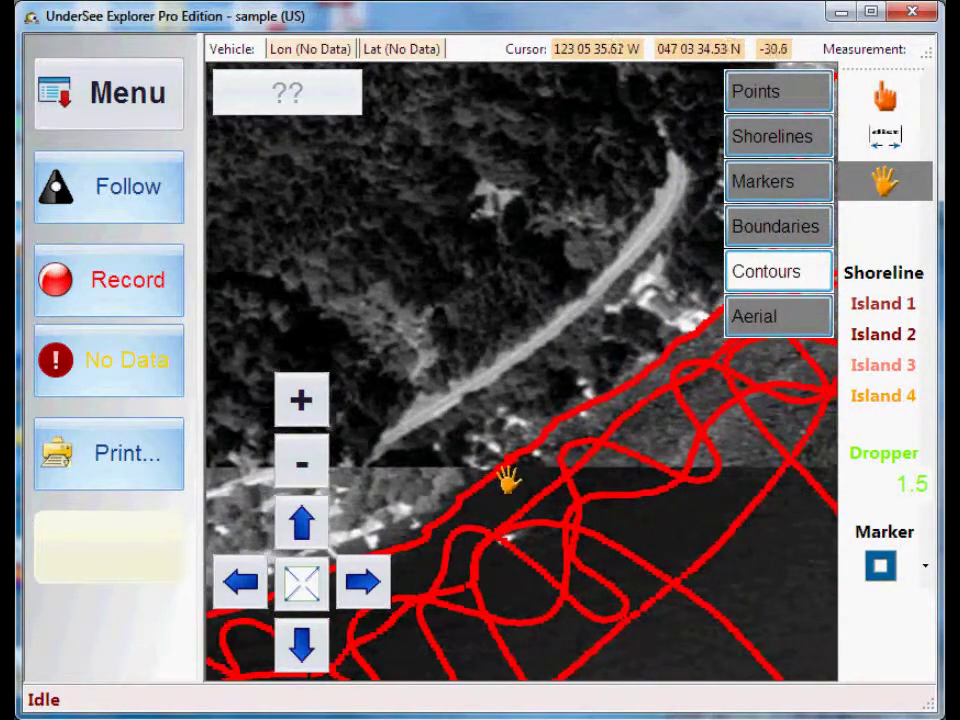
click(885, 276)
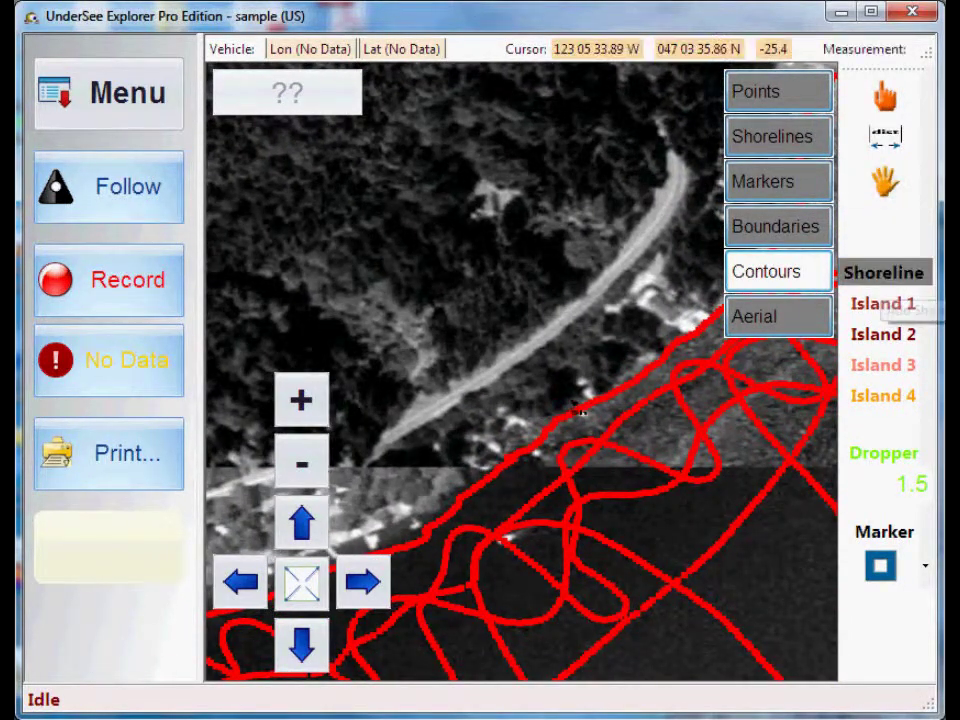
click(420, 499)
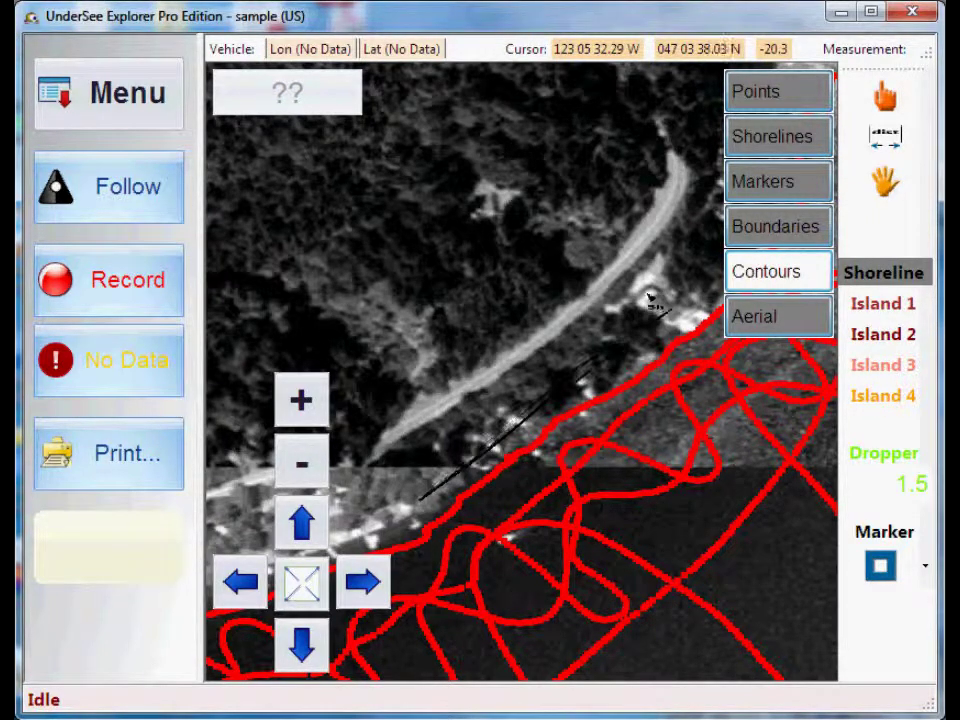
key(Right)
key(Right)
key(Right)
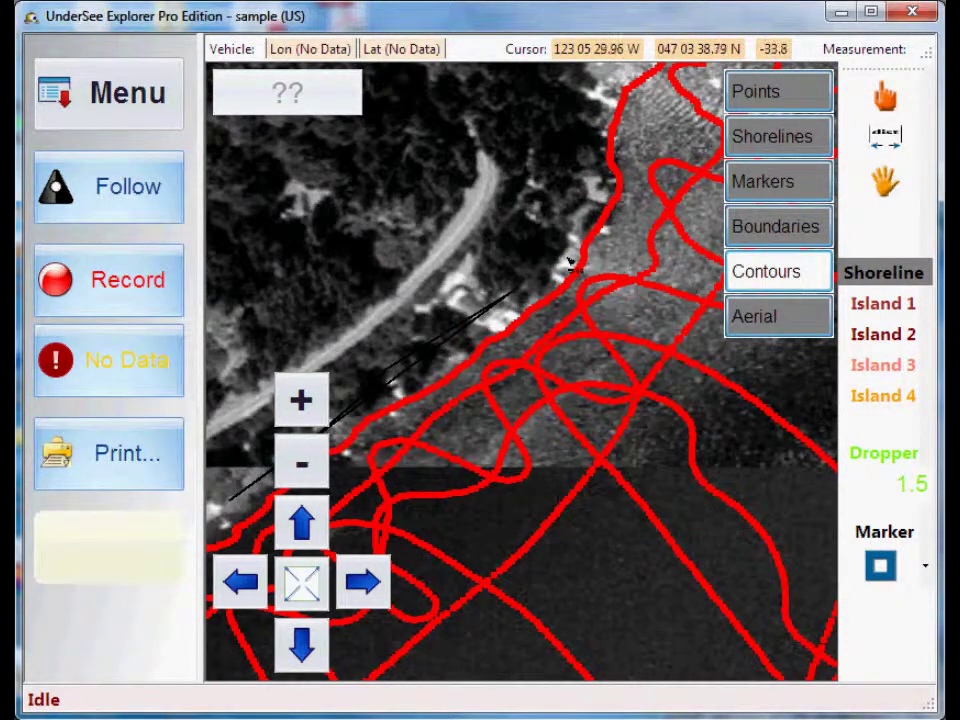
click(555, 254)
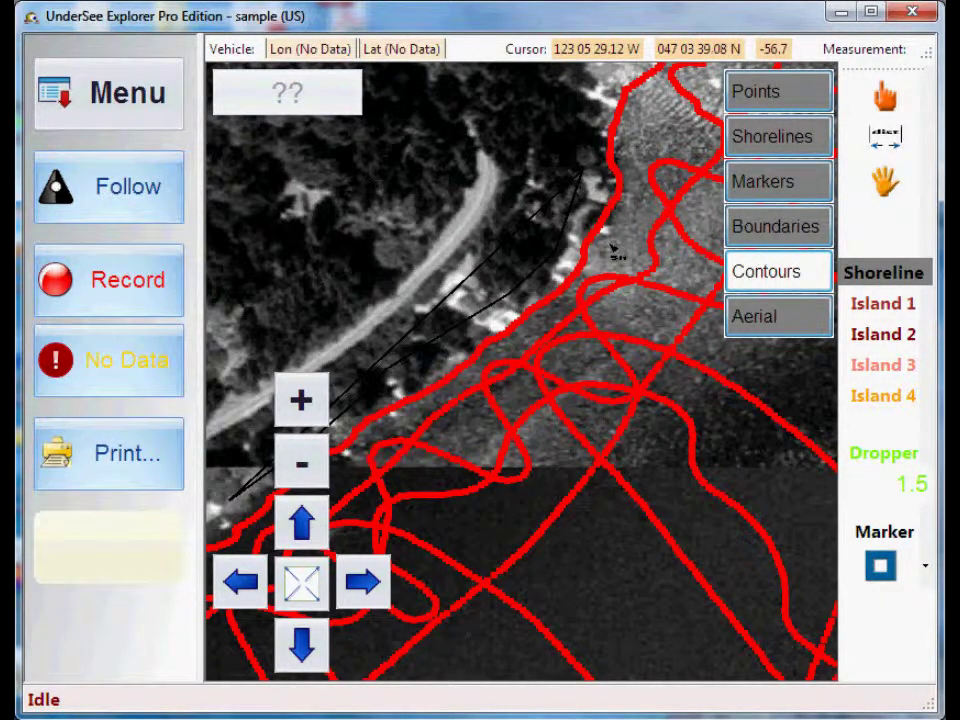
Turn the shoreline southeastward away from the northern bank, placing closely spaced blue-marked points across the open water
key(Right)
key(Right)
key(Right)
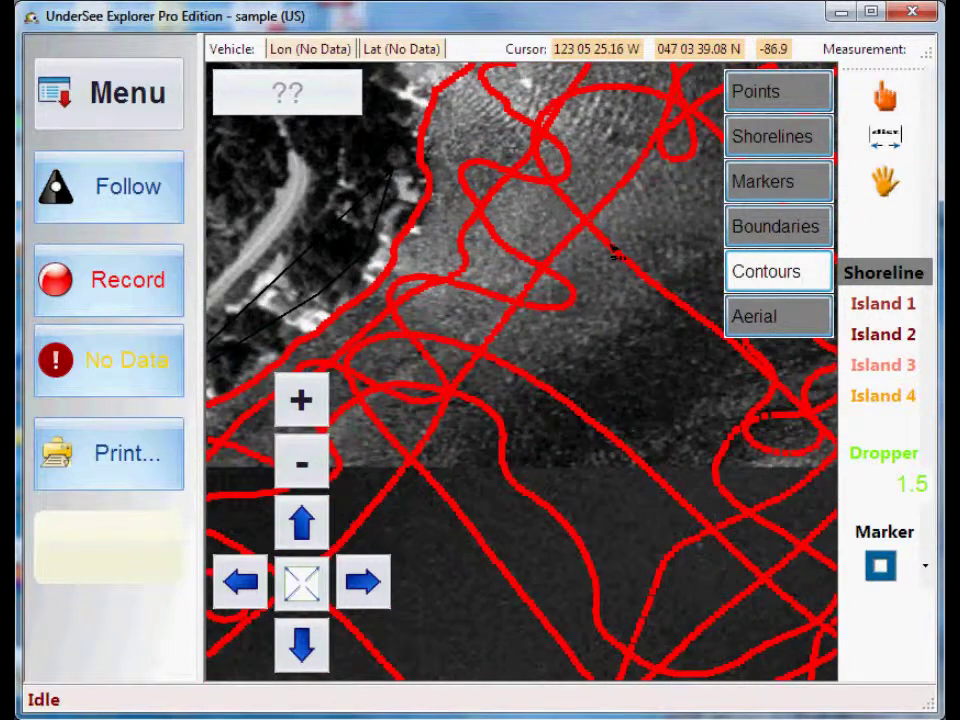
click(453, 190)
click(492, 218)
click(562, 253)
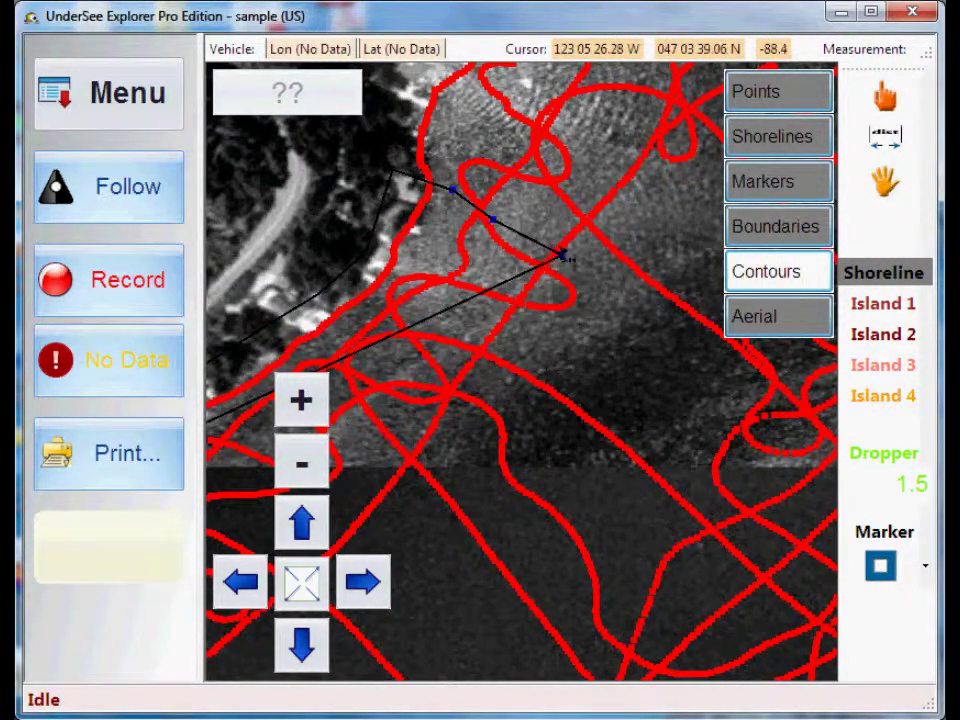
click(605, 280)
click(652, 311)
click(723, 358)
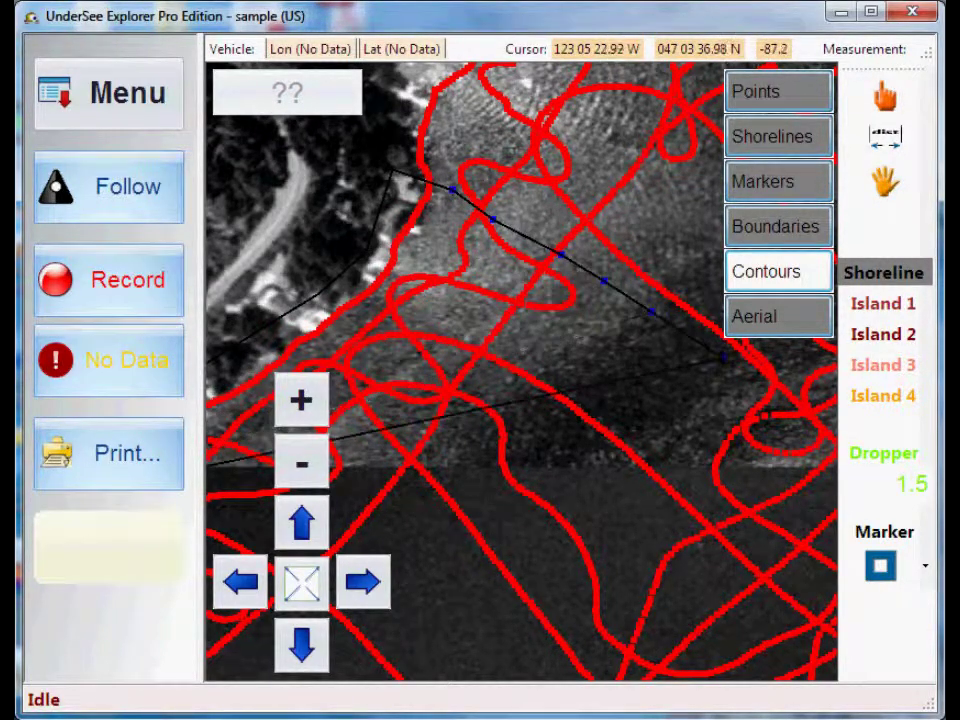
click(755, 374)
Extend the line of blue-marked shoreline points southeastward through the middle of the lake
key(Right)
key(Right)
key(Right)
key(Right)
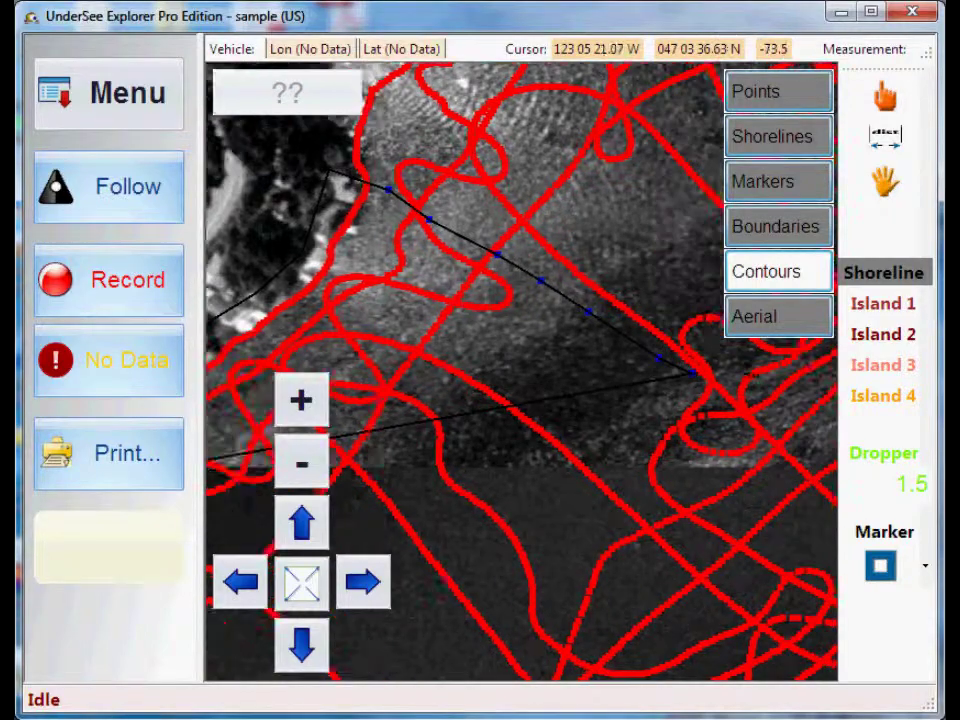
key(Right)
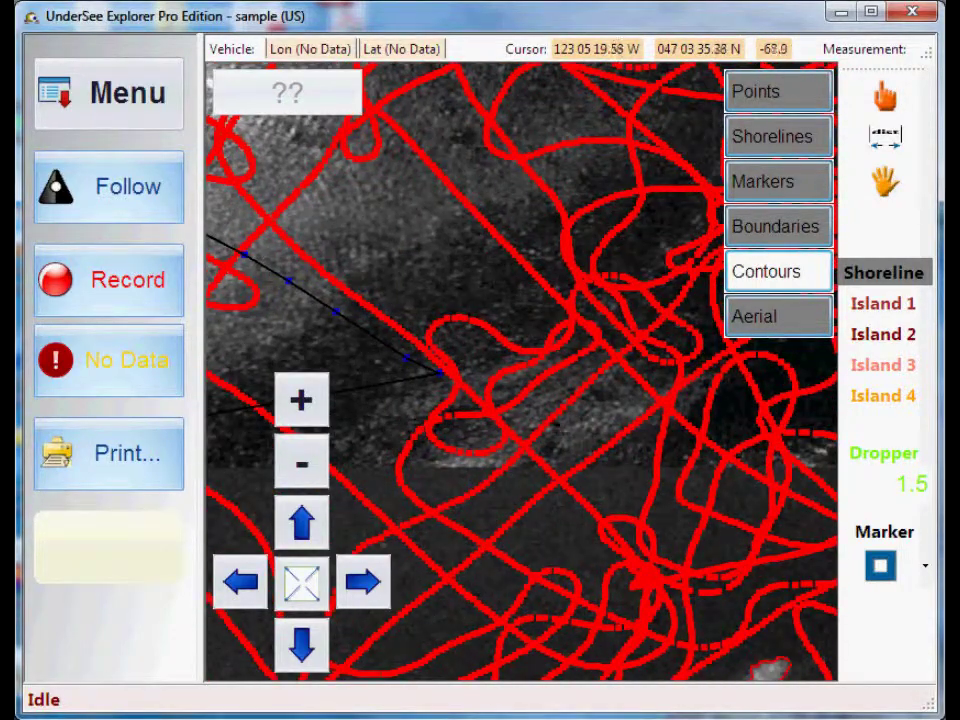
click(524, 415)
click(575, 448)
click(627, 481)
click(677, 518)
Continue the blue-marked shoreline points southeastward past the small island, ending in the water just off the southern bank
key(Right)
key(Right)
key(Right)
key(Right)
key(Down)
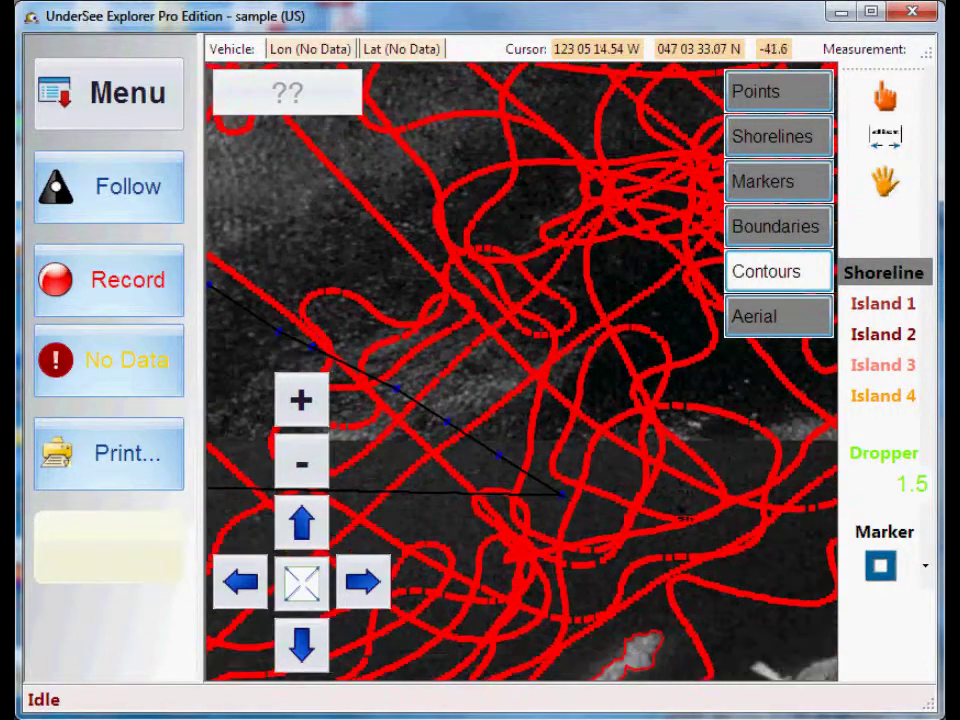
key(Down)
key(Left)
key(Left)
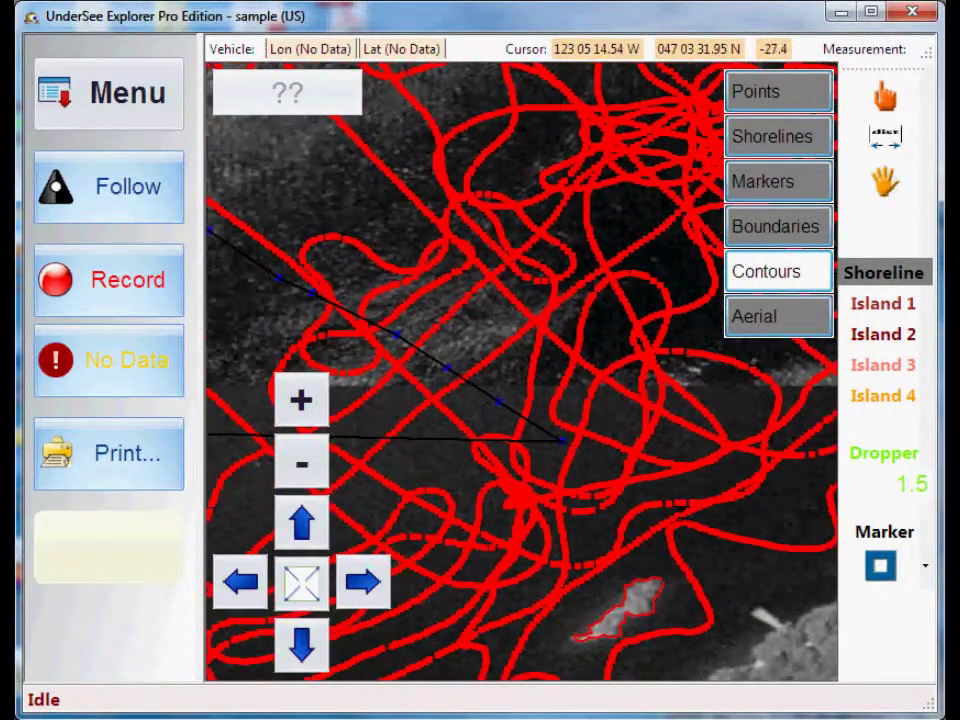
click(598, 466)
click(642, 496)
click(690, 535)
click(740, 568)
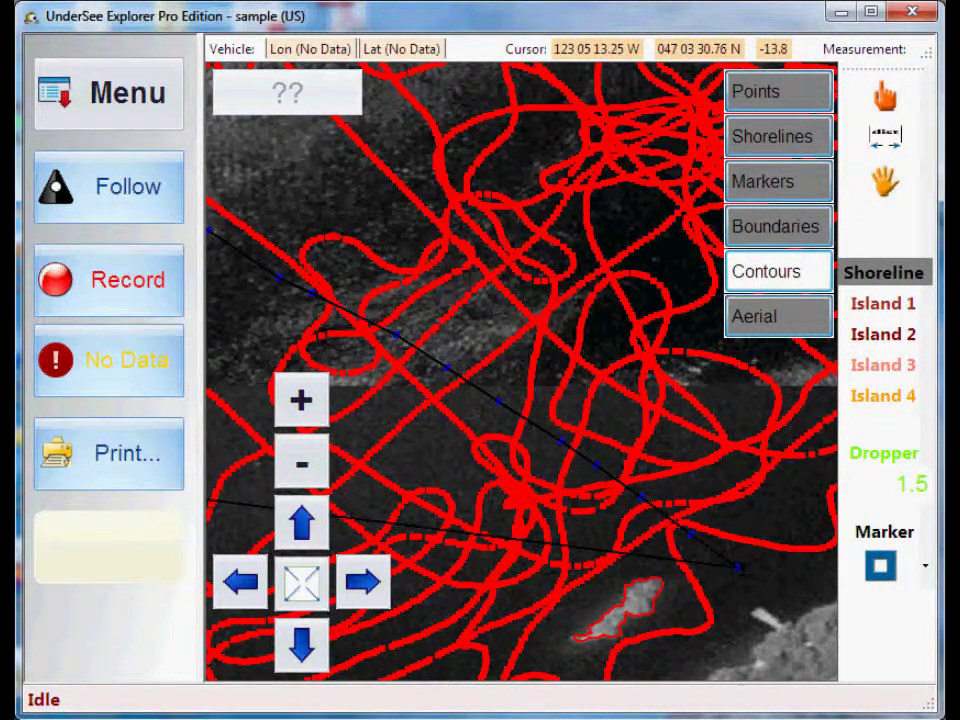
click(762, 585)
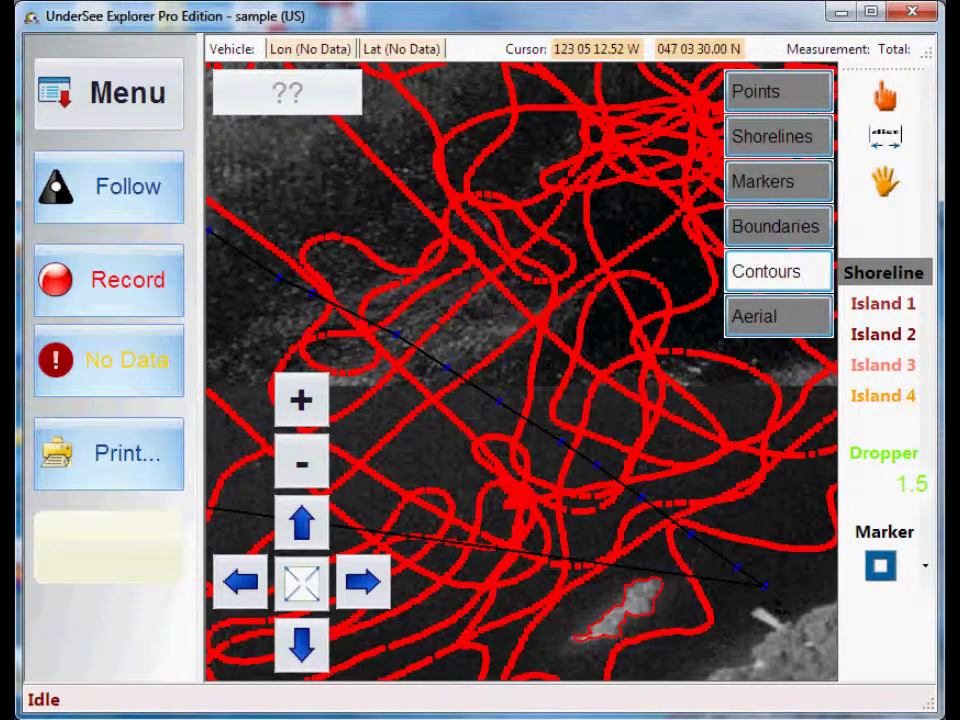
Trace the shoreline southwestward along the southern bank, following the docks on the aerial image
click(790, 620)
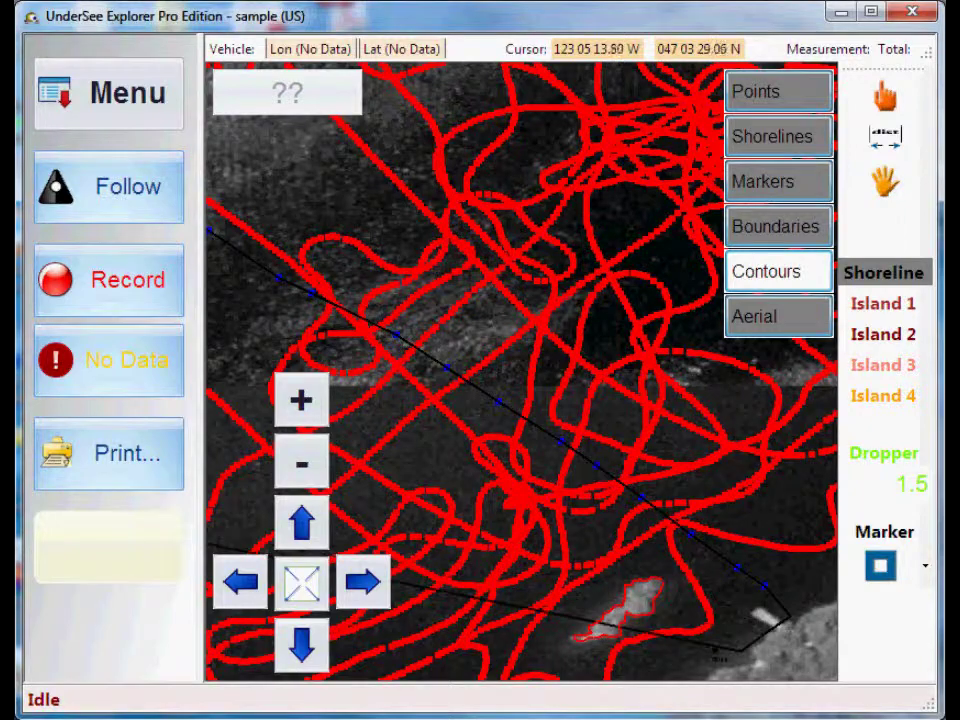
key(Down)
key(Down)
key(Down)
key(Down)
key(Down)
key(Down)
key(Down)
key(Down)
key(Down)
key(Down)
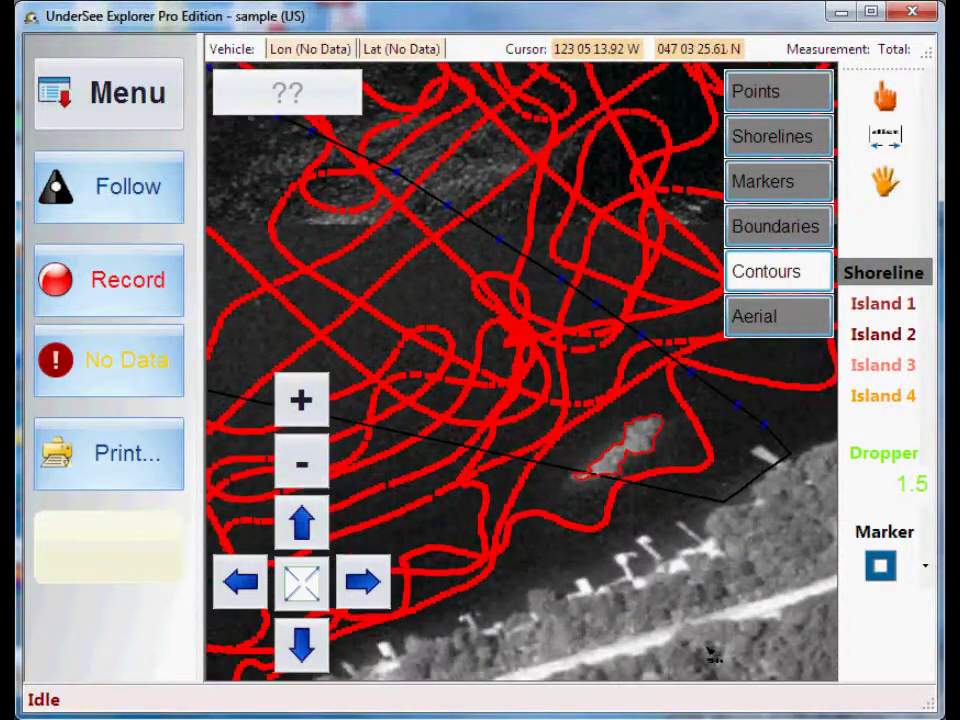
key(Left)
key(Left)
key(Left)
key(Left)
key(Left)
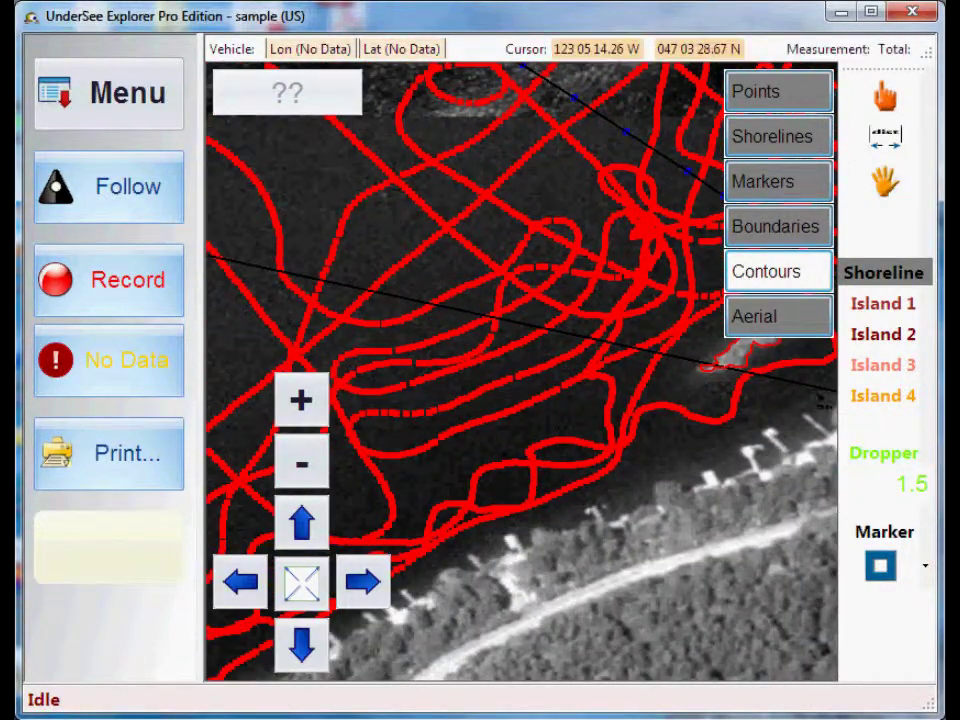
click(824, 425)
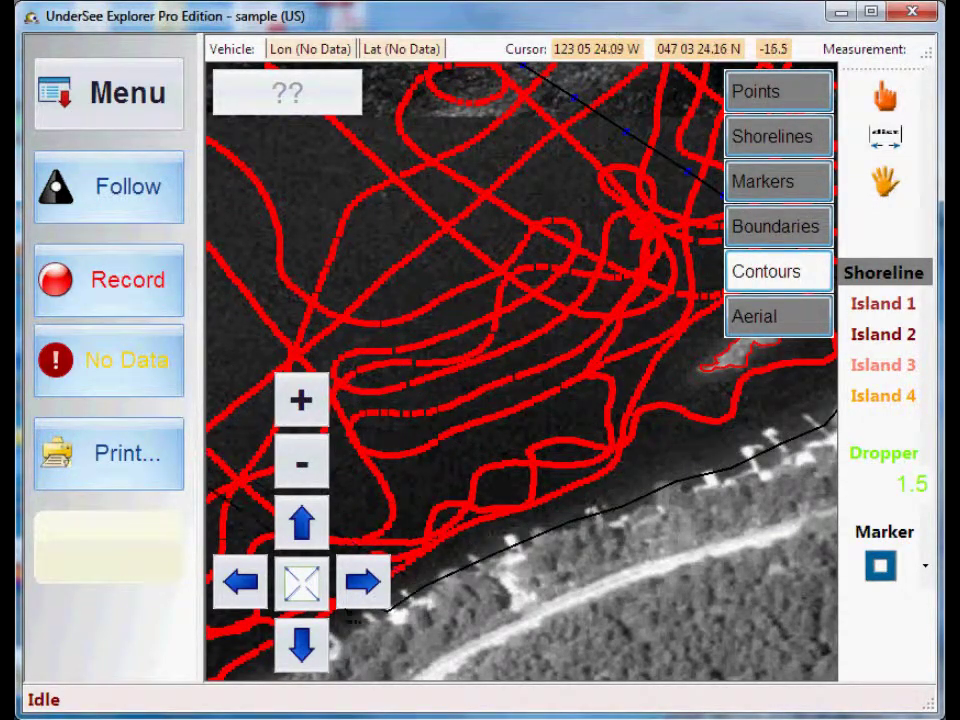
scroll(348, 617, up, 3)
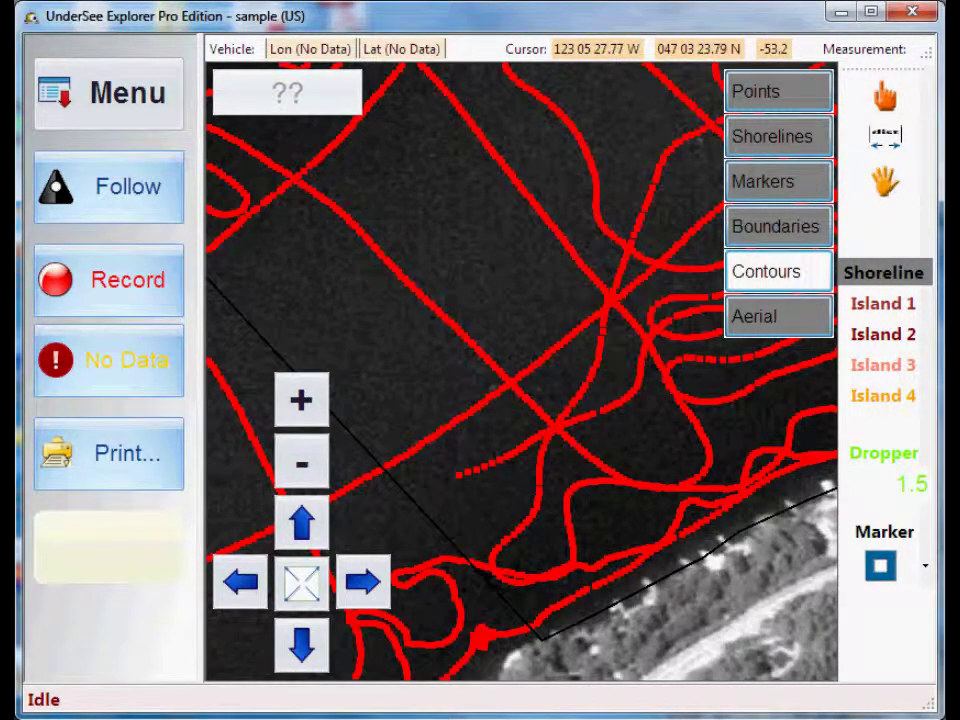
click(542, 639)
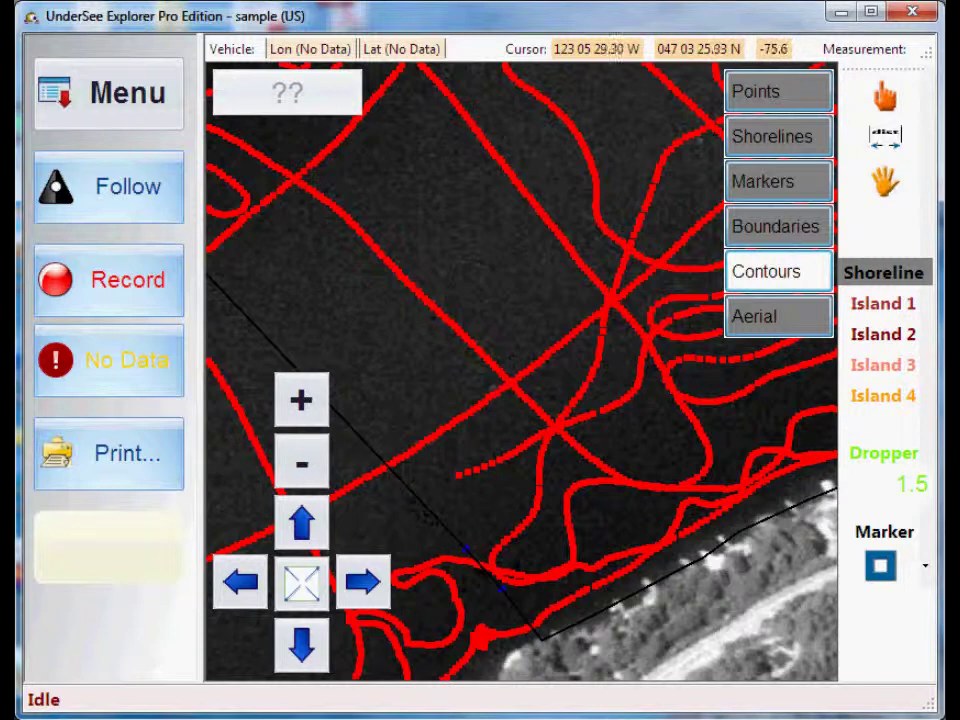
Place blue-marked shoreline points northwestward from the southern bank across the open water toward the tracing's starting point
click(411, 503)
click(371, 446)
click(350, 420)
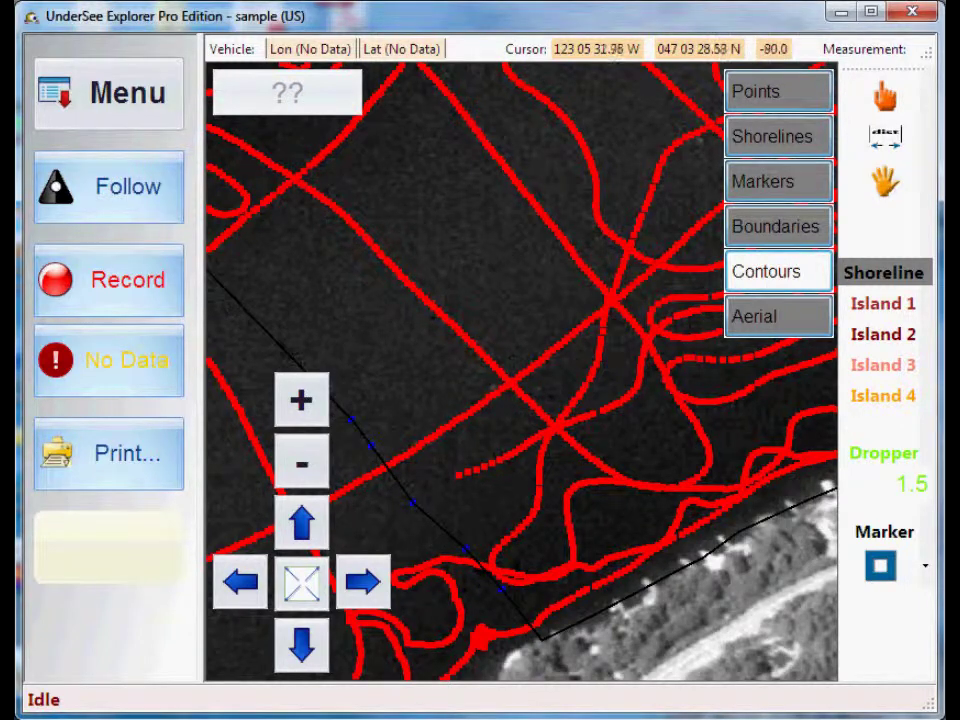
click(290, 355)
click(238, 290)
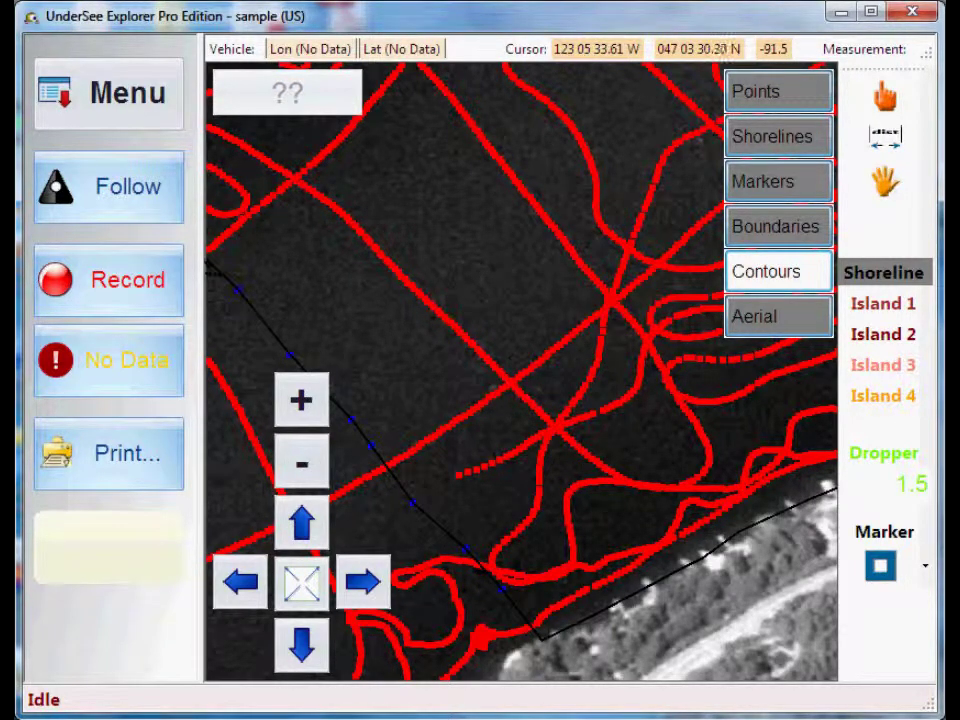
click(221, 277)
key(Left)
key(Left)
key(Left)
key(Left)
key(Up)
key(Up)
key(Up)
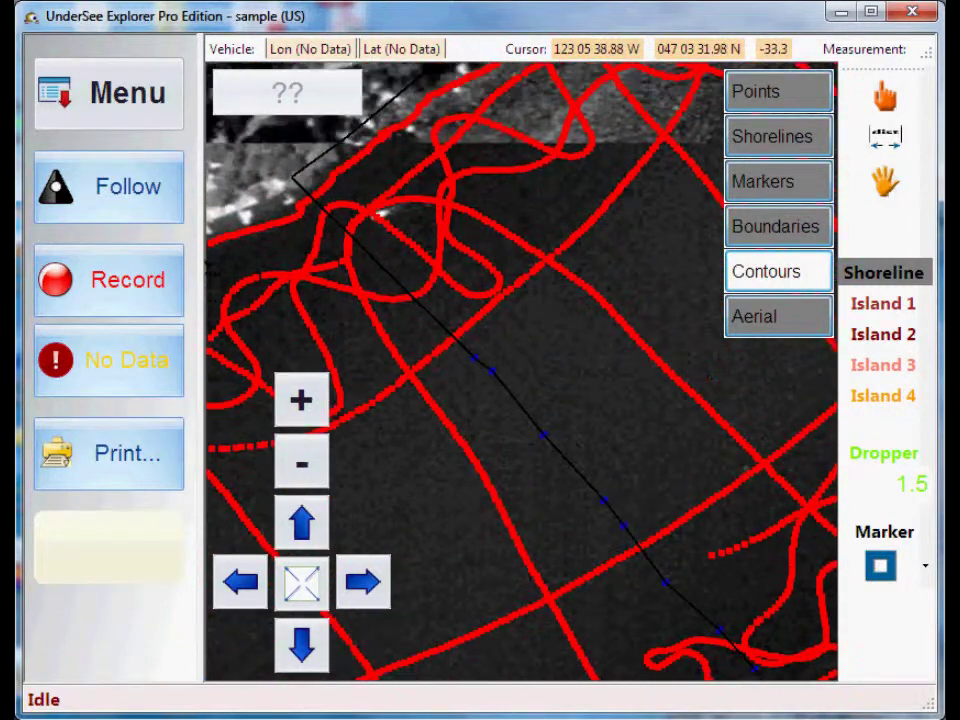
click(442, 328)
click(398, 297)
click(362, 258)
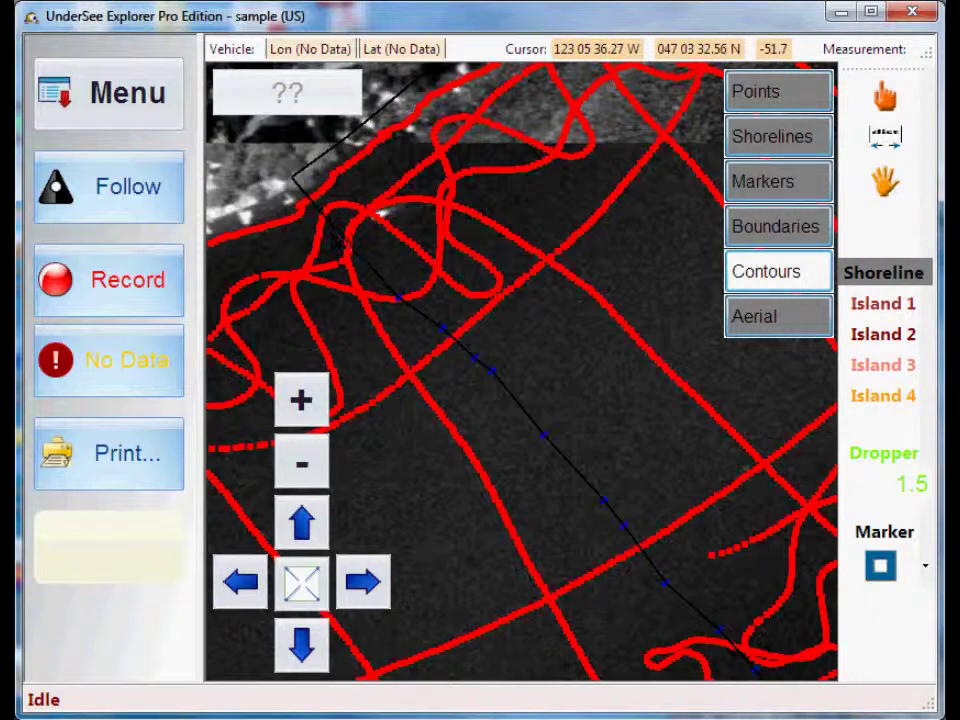
key(ctrl+z)
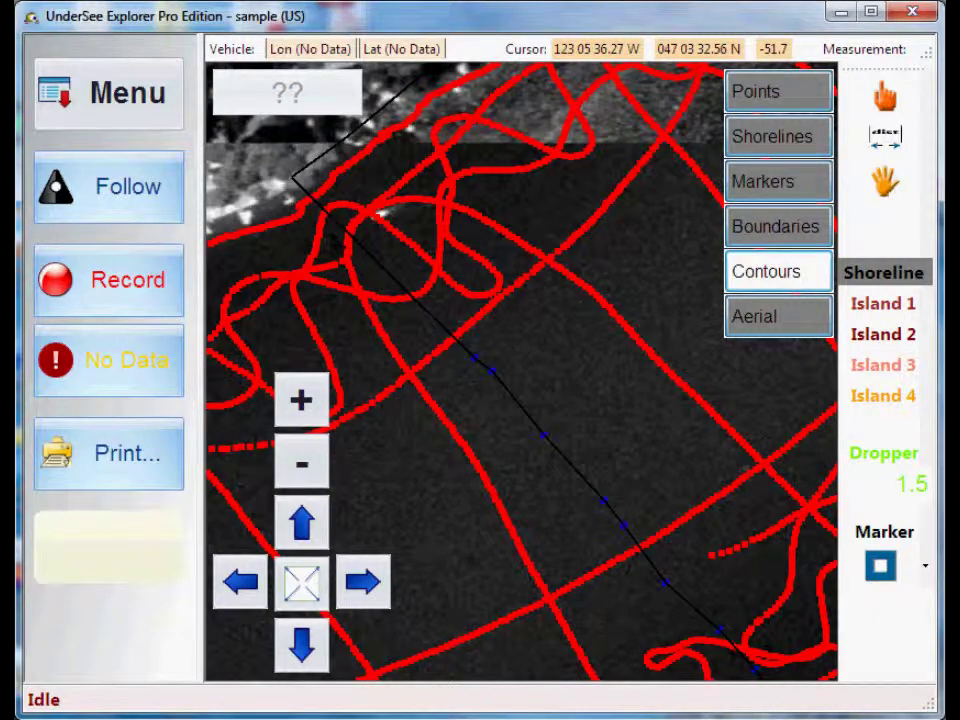
Finish the blue-marked crossing up to the starting point on the northern bank, and show the contours within the new shoreline
click(415, 309)
click(368, 271)
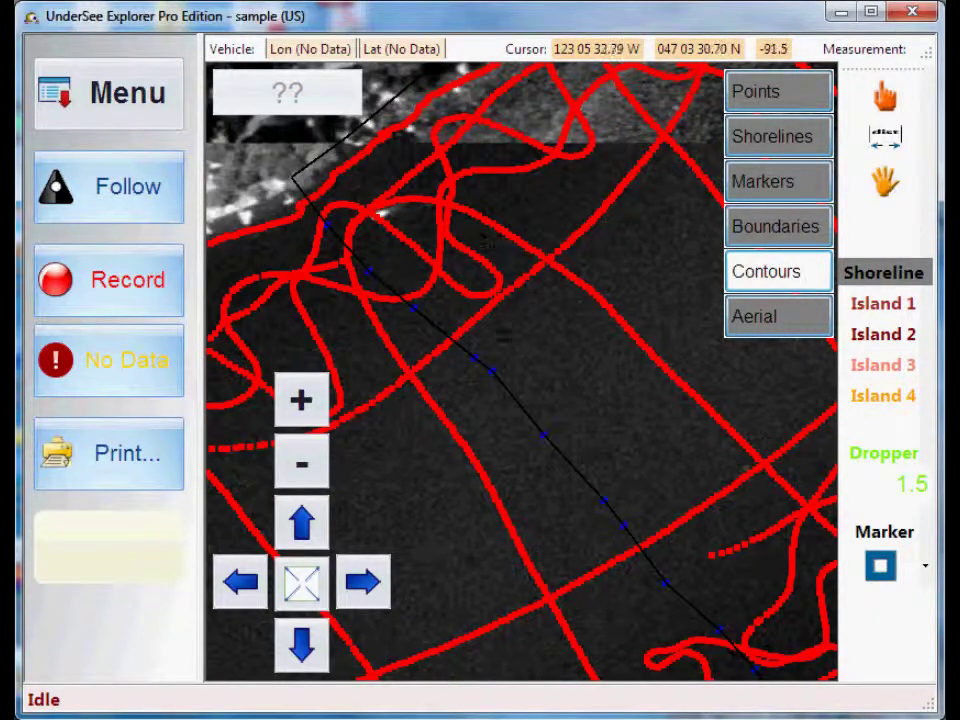
scroll(503, 336, down, 5)
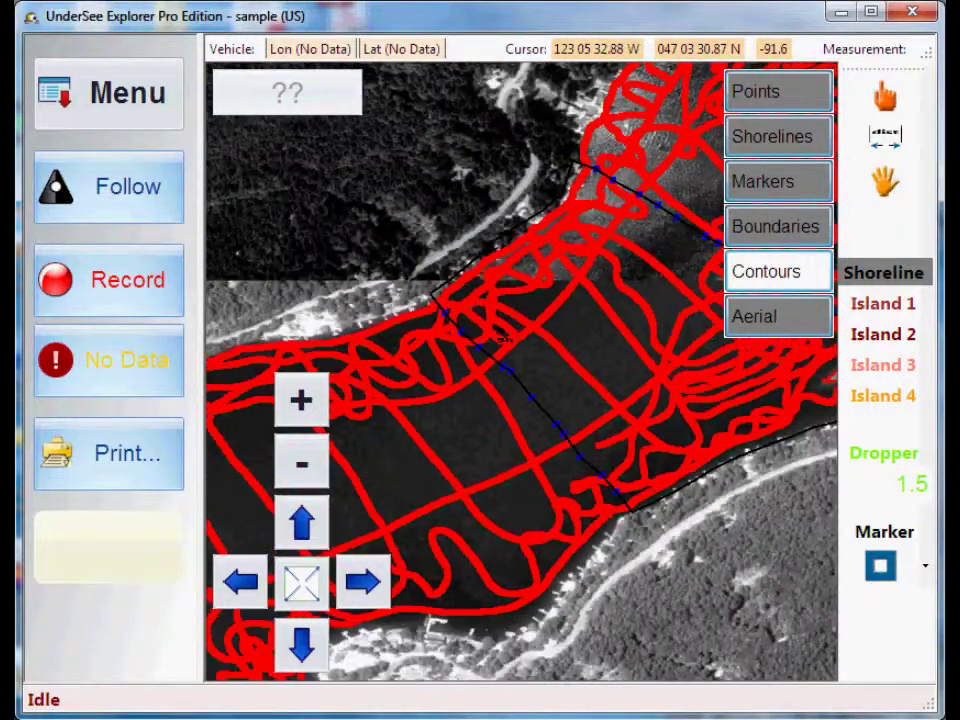
key(Right)
key(Up)
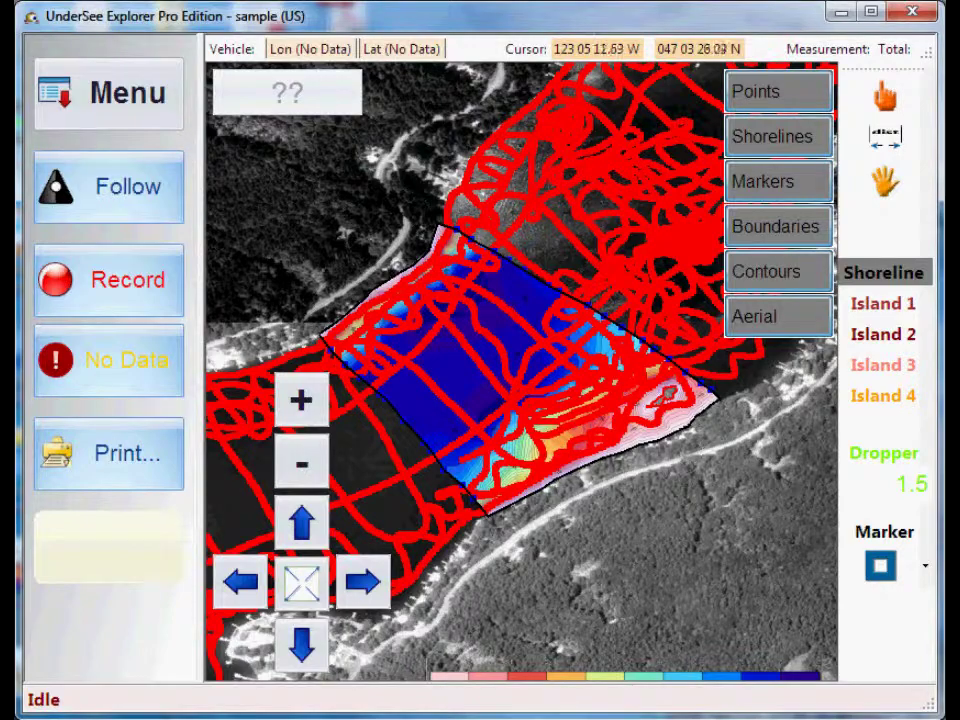
Switch to pan mode and examine how the contours meet the traced shoreline along the southern bank
click(886, 182)
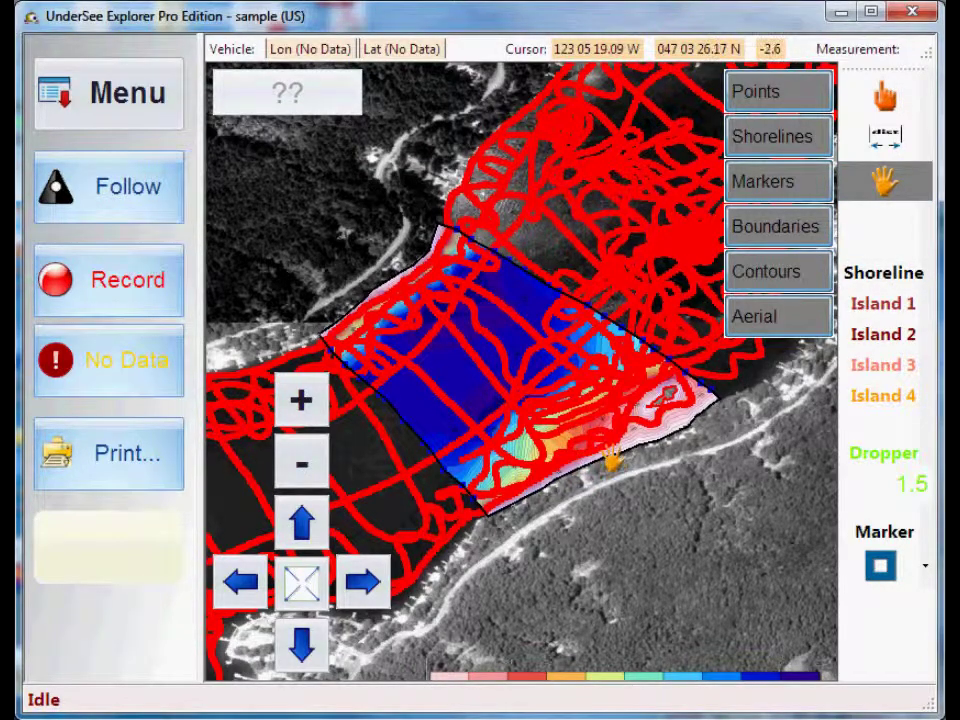
drag(612, 462, 612, 459)
scroll(612, 459, up, 3)
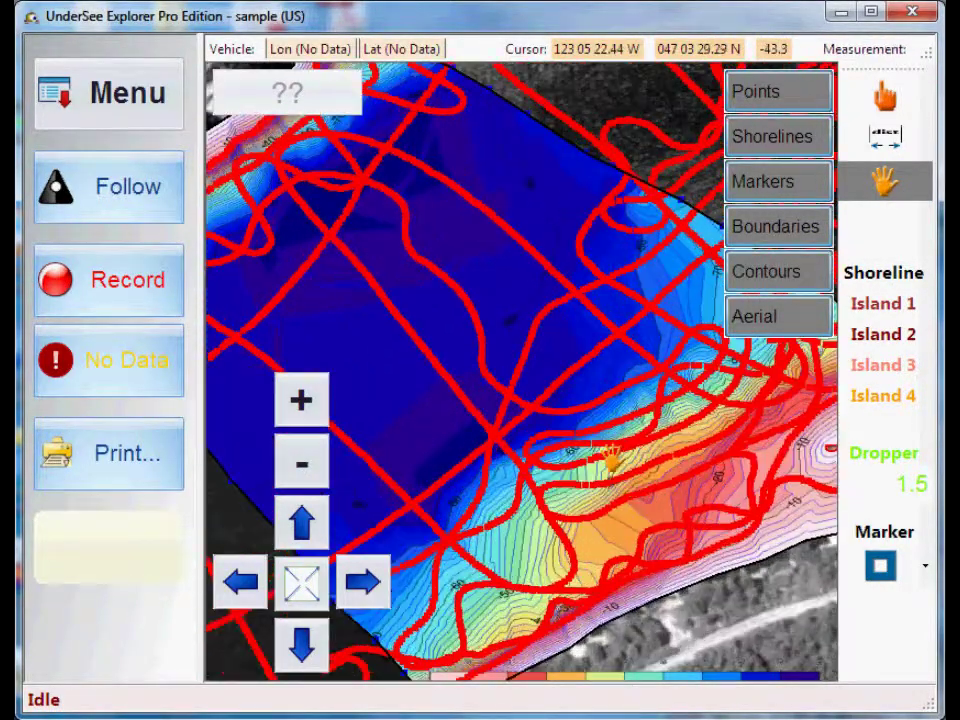
drag(652, 510, 574, 392)
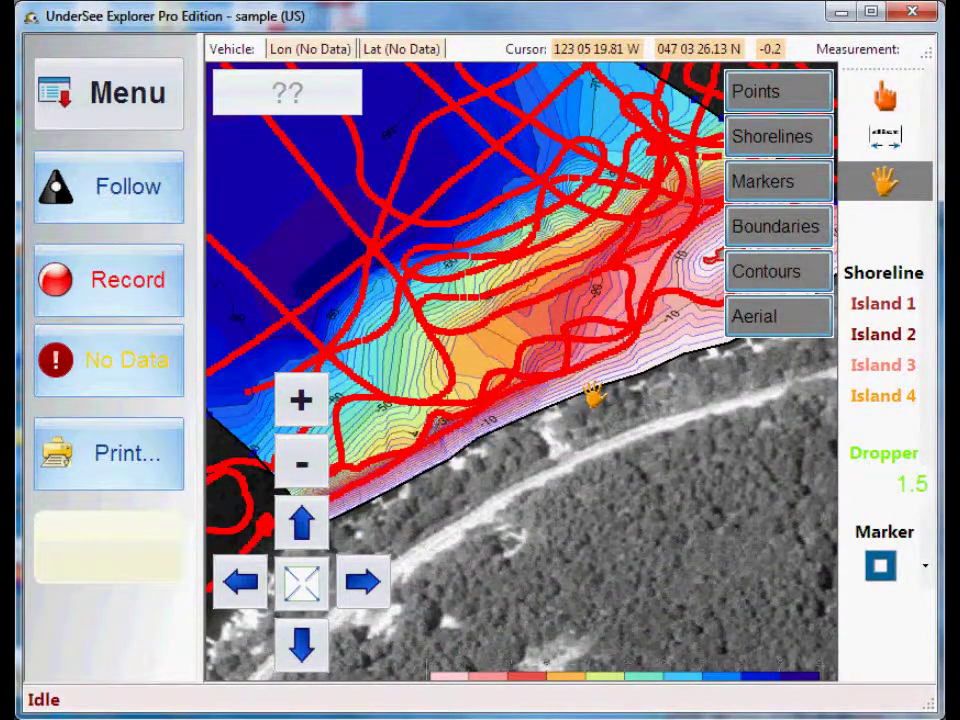
scroll(594, 396, up, 2)
scroll(593, 396, up, 1)
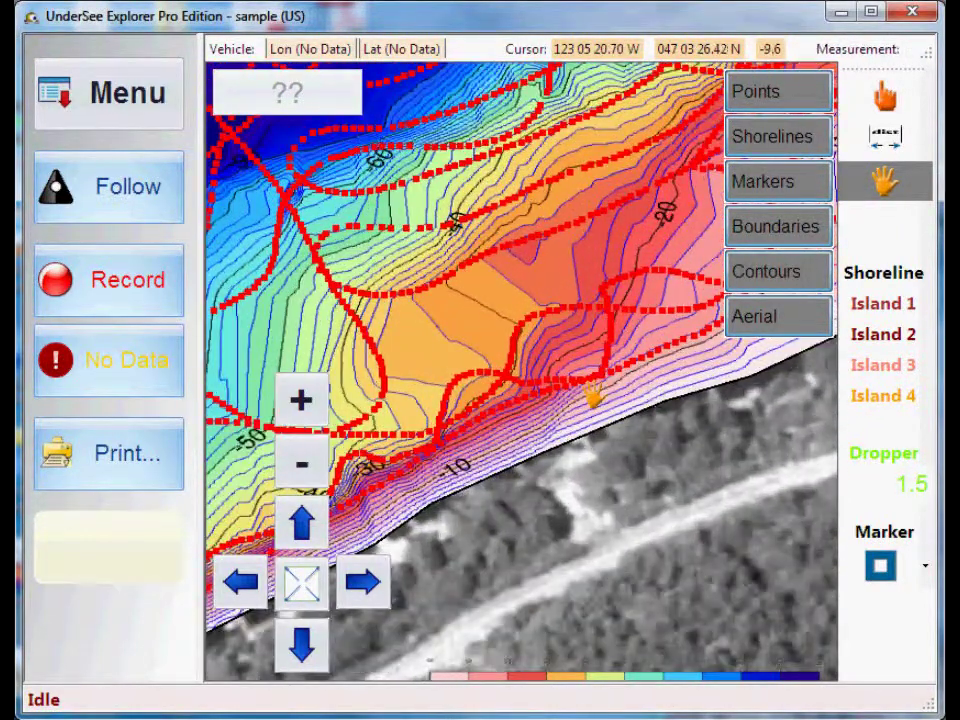
scroll(593, 396, down, 5)
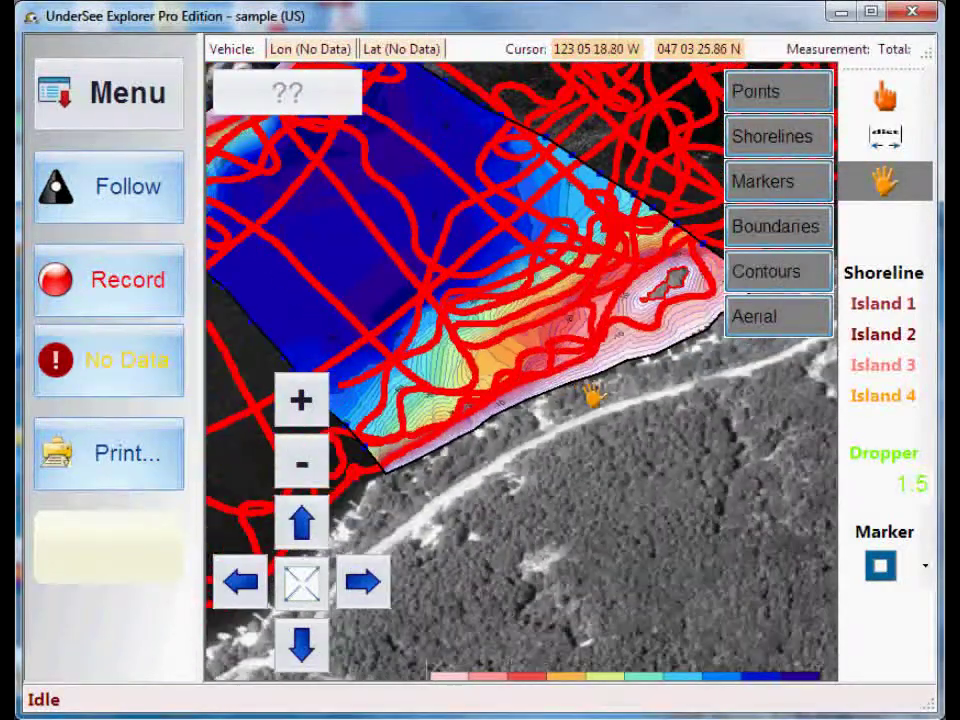
Examine the contours along the traced northern bank and at the blue-marked edges crossing the open water
drag(475, 275, 478, 365)
scroll(444, 302, up, 2)
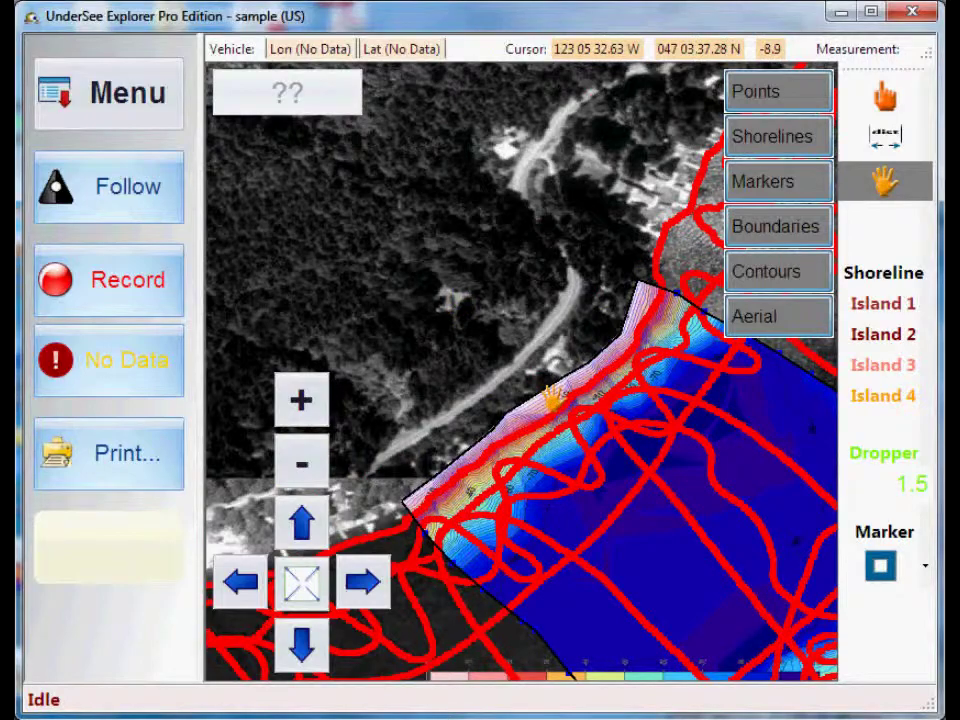
scroll(553, 396, up, 1)
scroll(553, 396, up, 2)
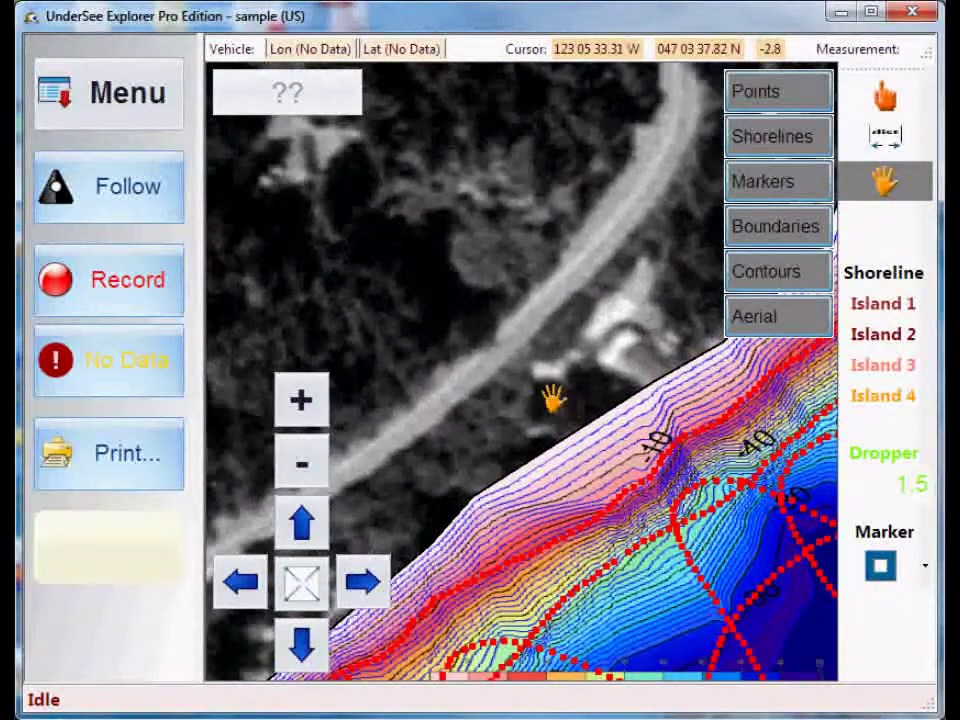
scroll(553, 398, down, 3)
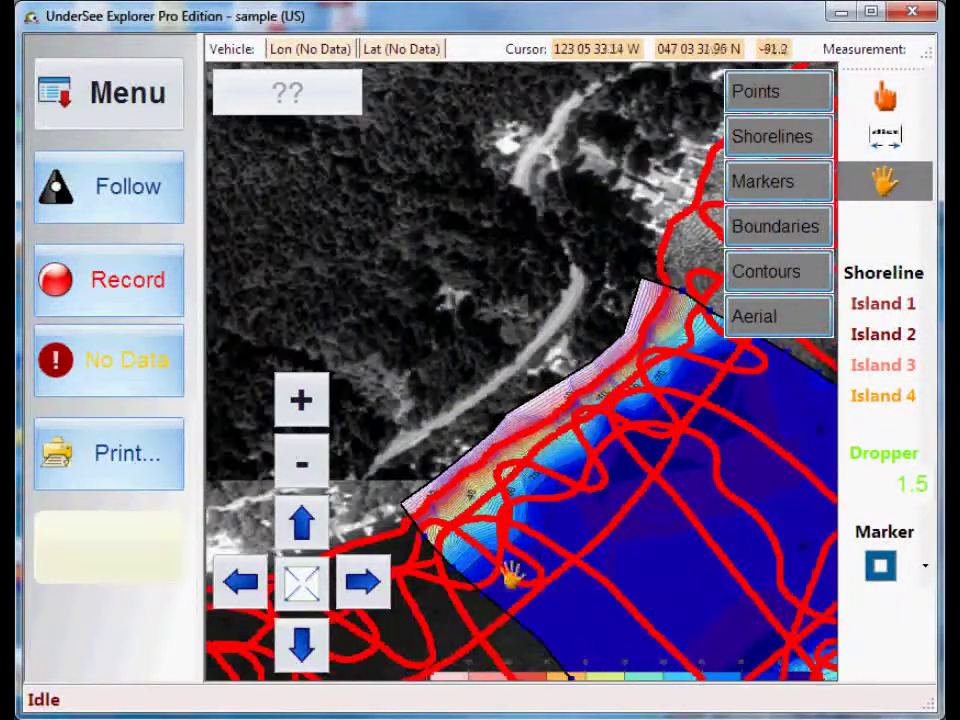
drag(473, 489, 411, 263)
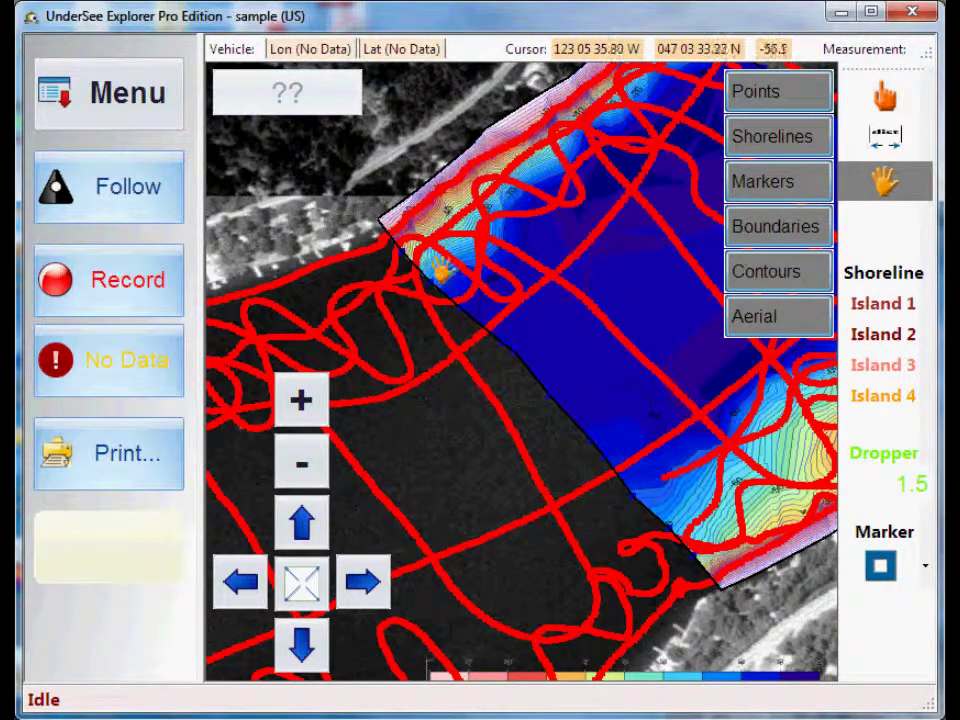
drag(634, 465, 506, 552)
drag(612, 506, 573, 543)
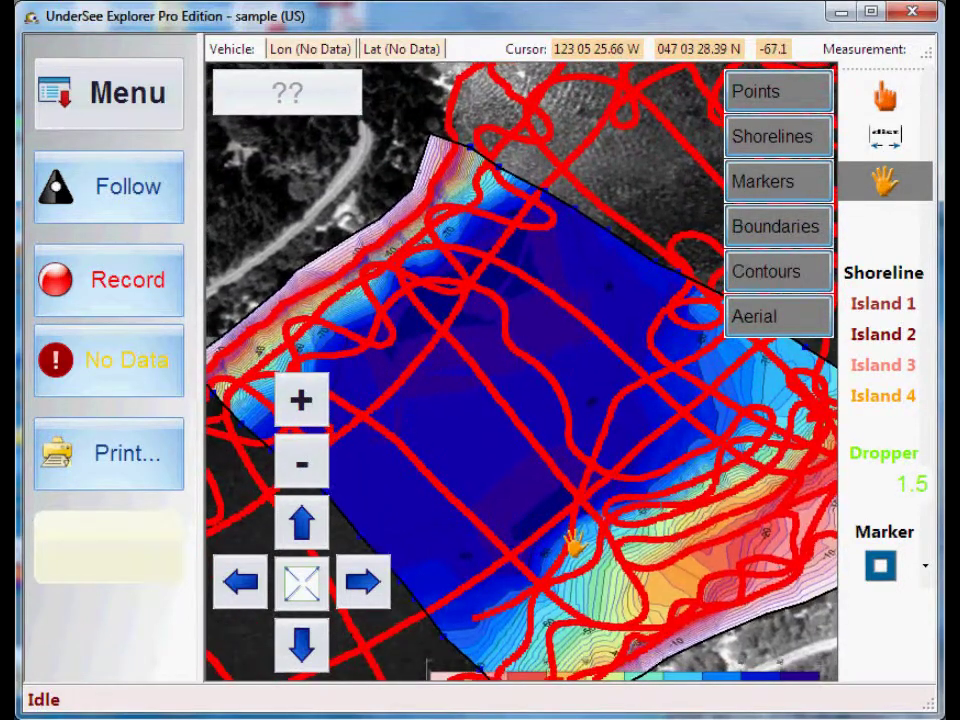
scroll(574, 545, down, 3)
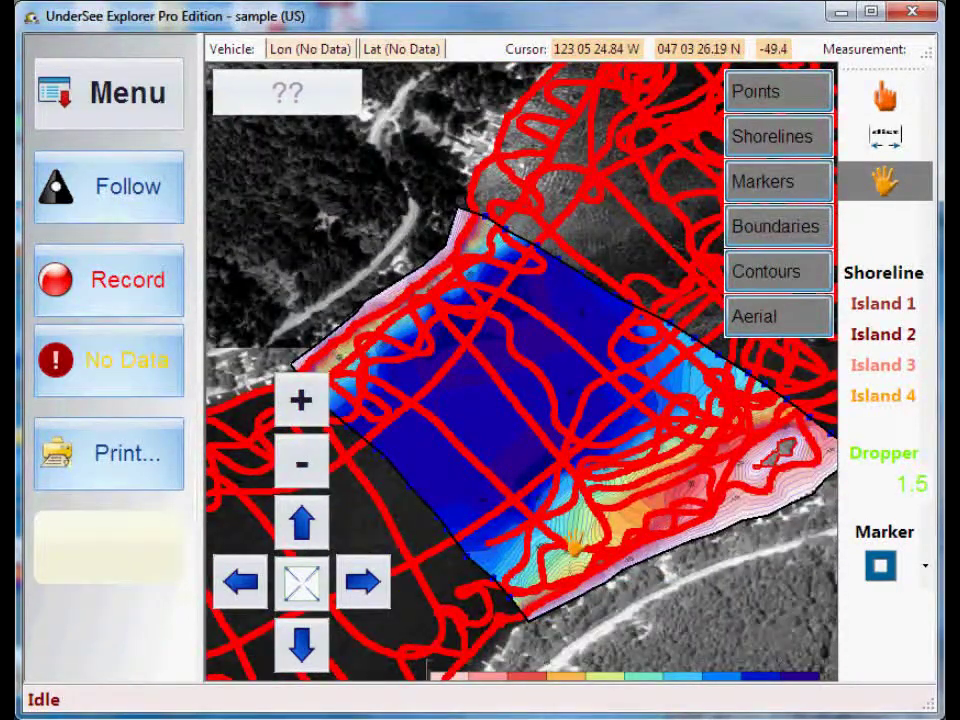
mouse_move(641, 476)
mouse_down()
mouse_move(621, 436)
mouse_move(625, 463)
mouse_up()
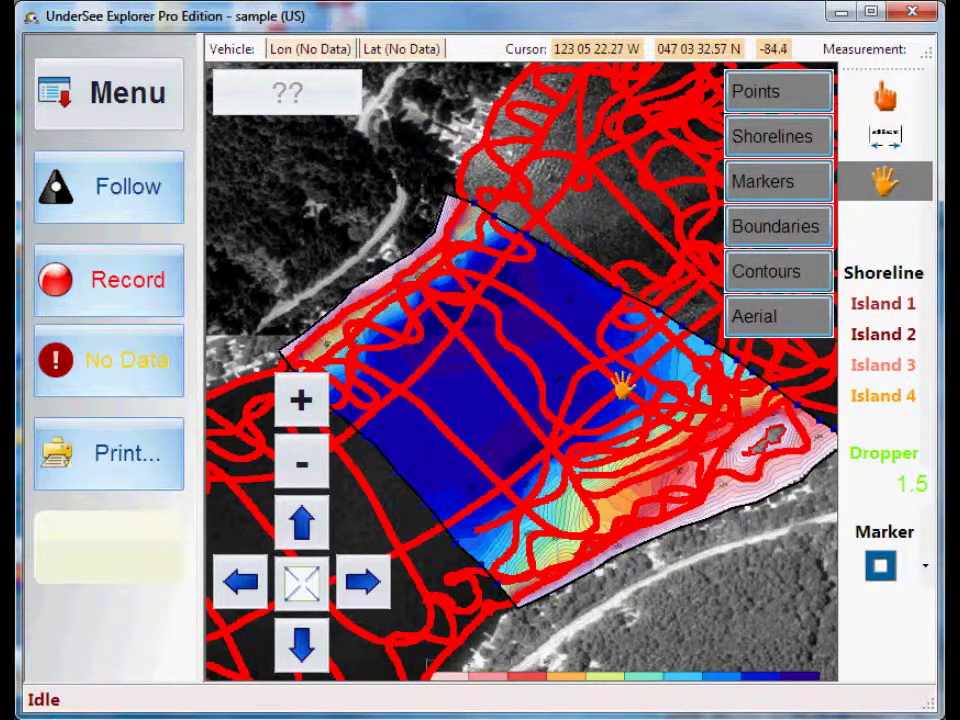
Close in on the small island near the southern bank and hide the contours and the recorded points
drag(590, 398, 502, 328)
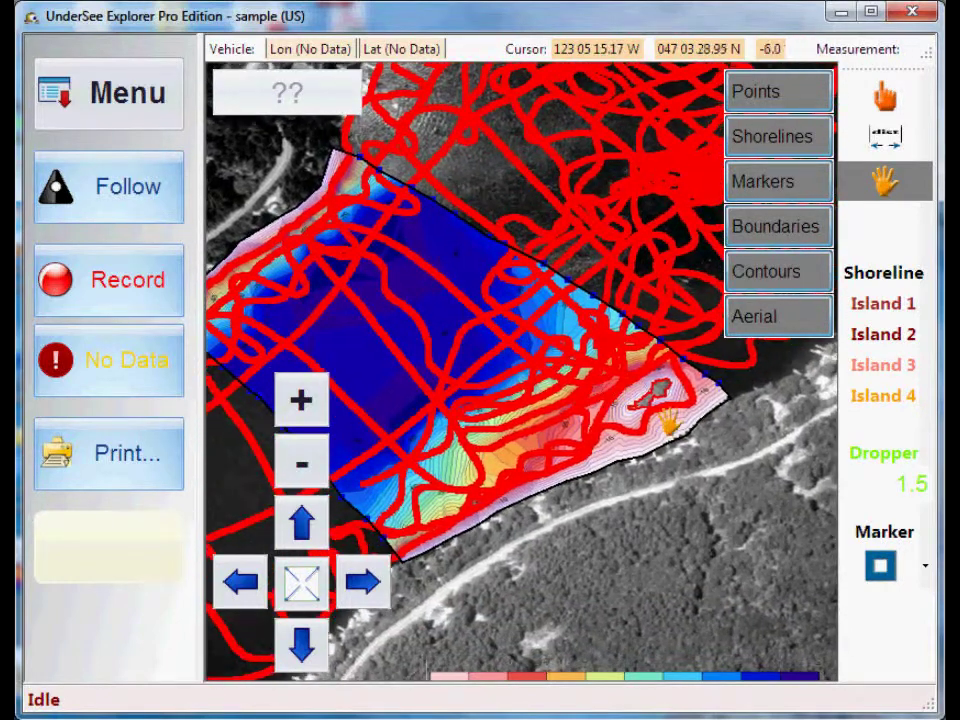
drag(632, 408, 614, 378)
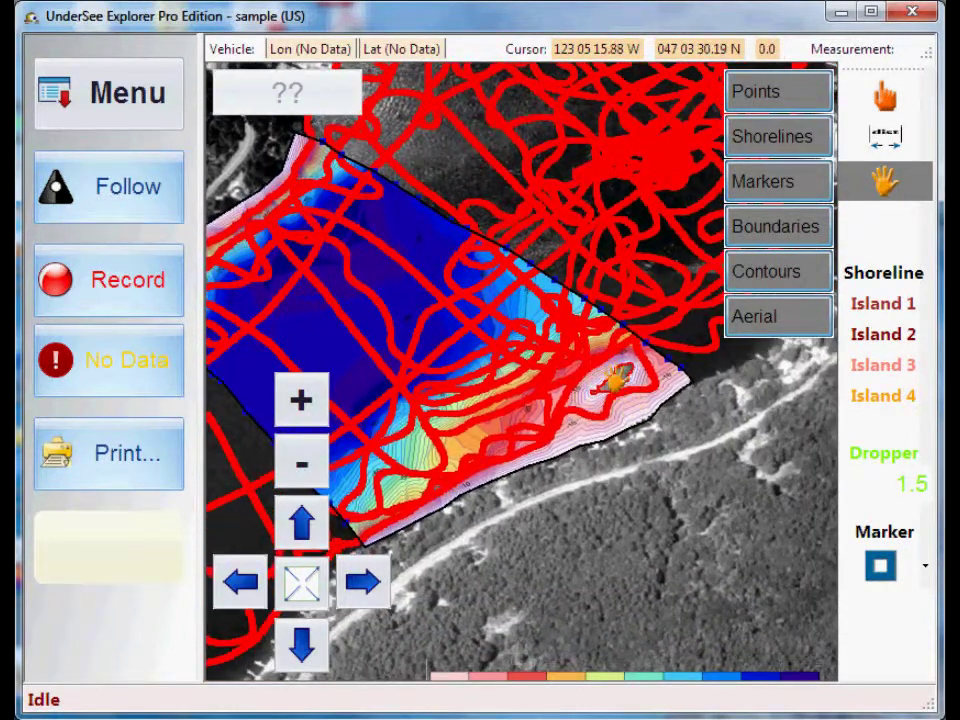
scroll(614, 378, up, 2)
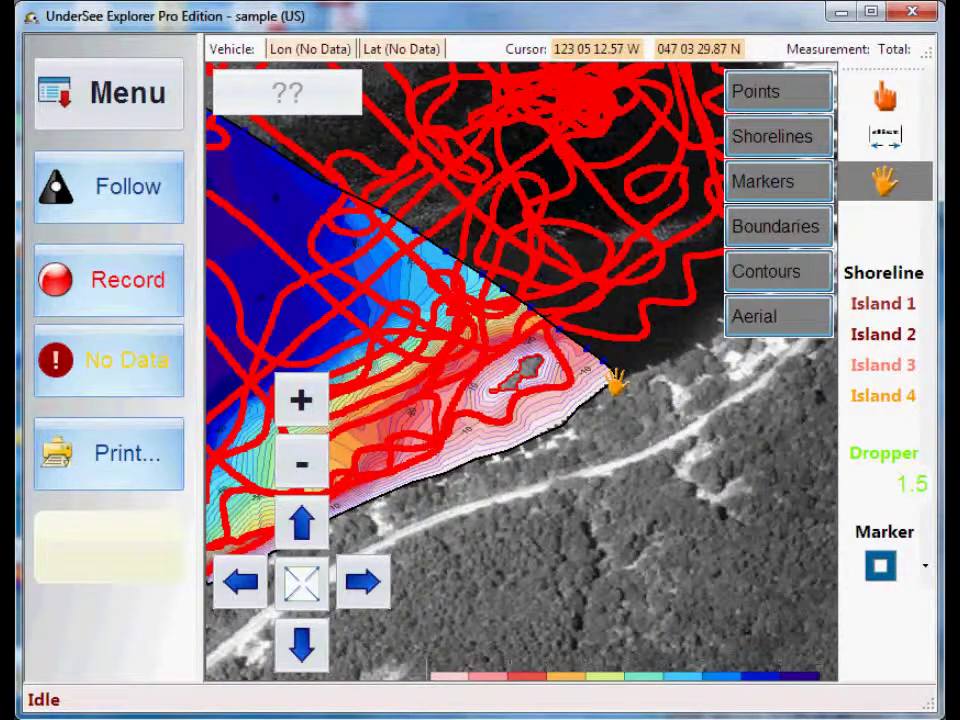
scroll(614, 381, up, 4)
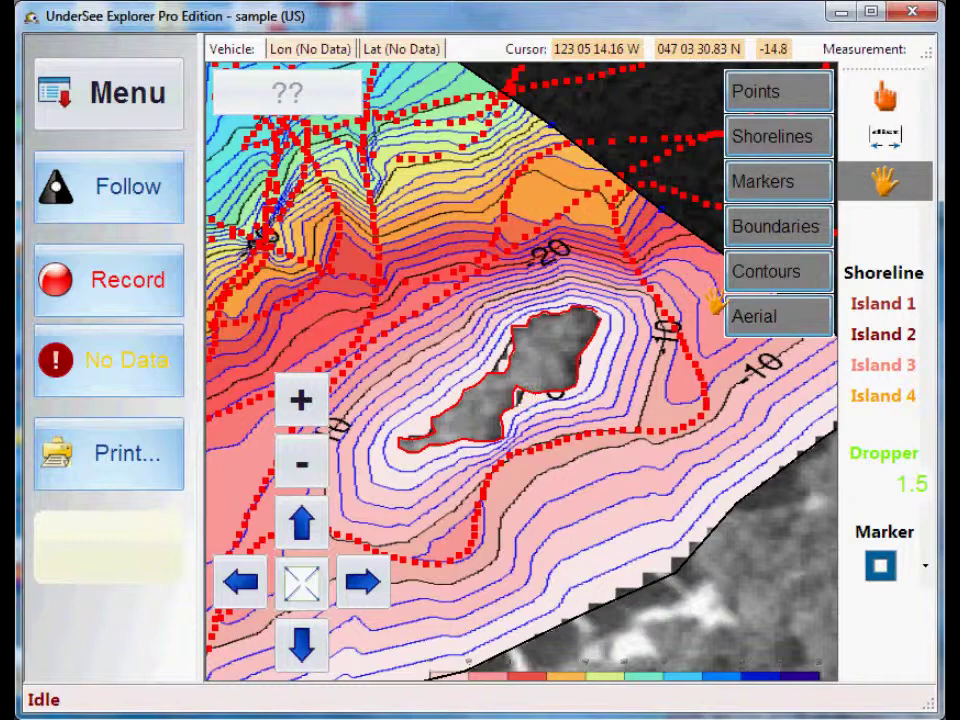
click(757, 284)
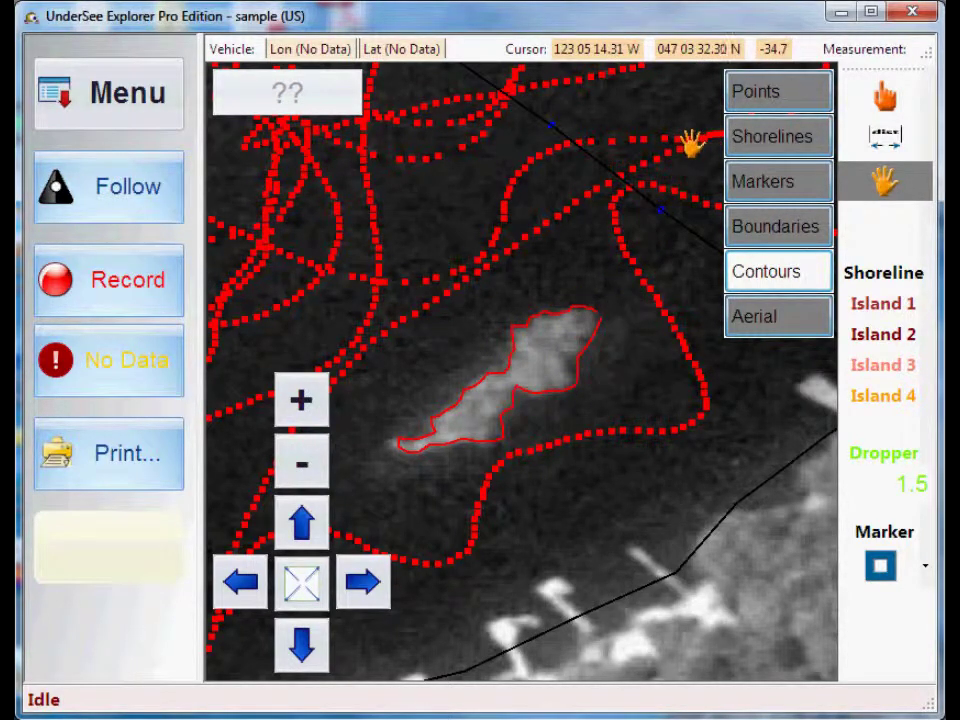
click(768, 91)
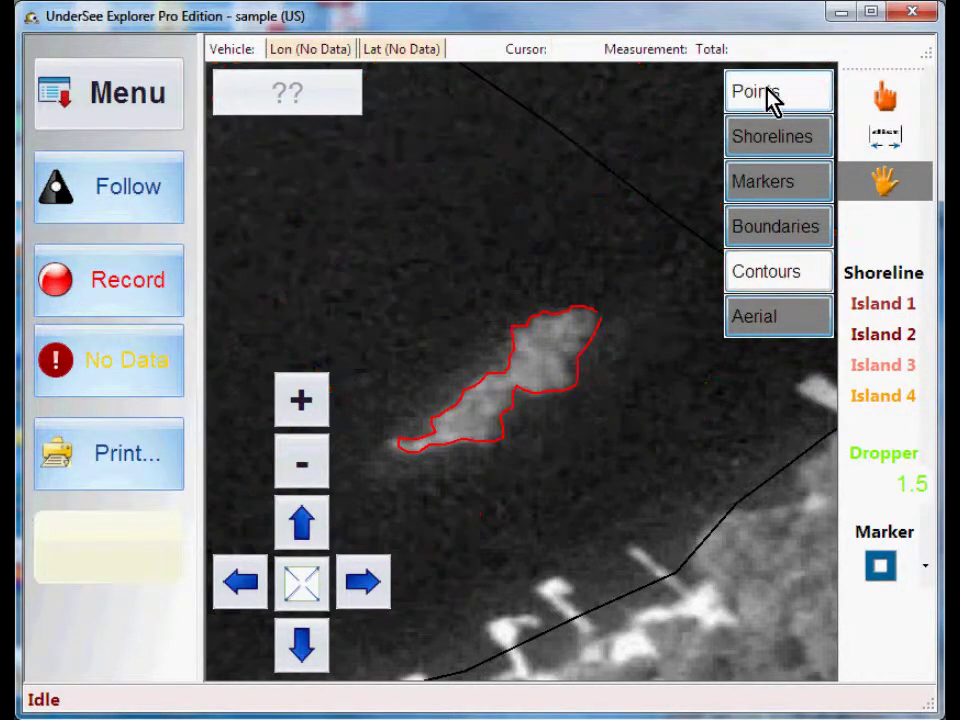
Toggle the shorelines off and back on to compare the island's outline with the aerial image
click(771, 155)
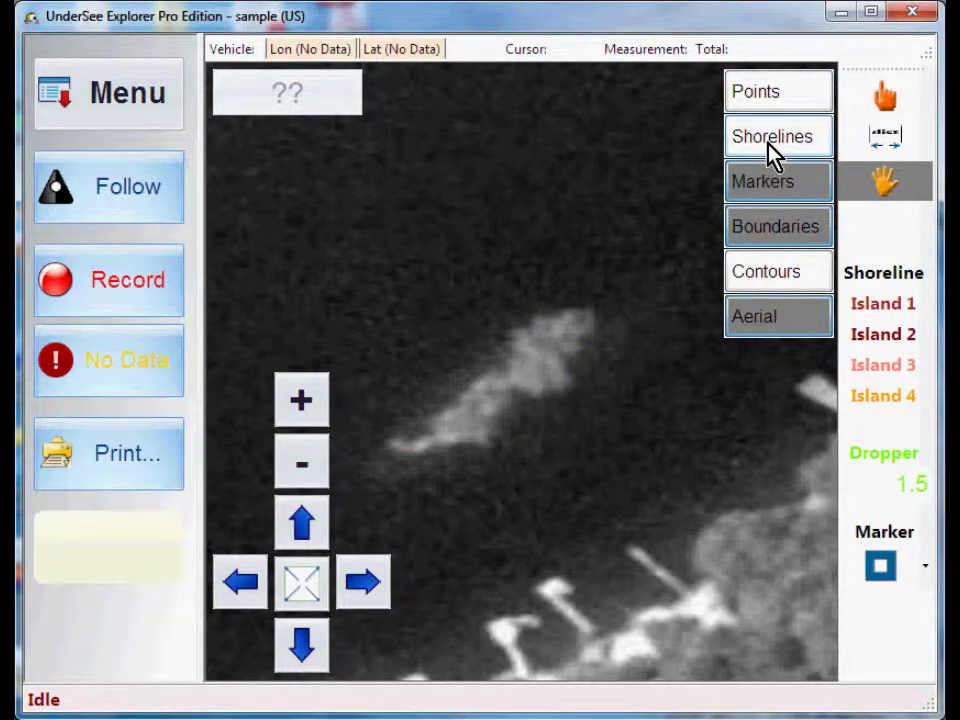
click(771, 155)
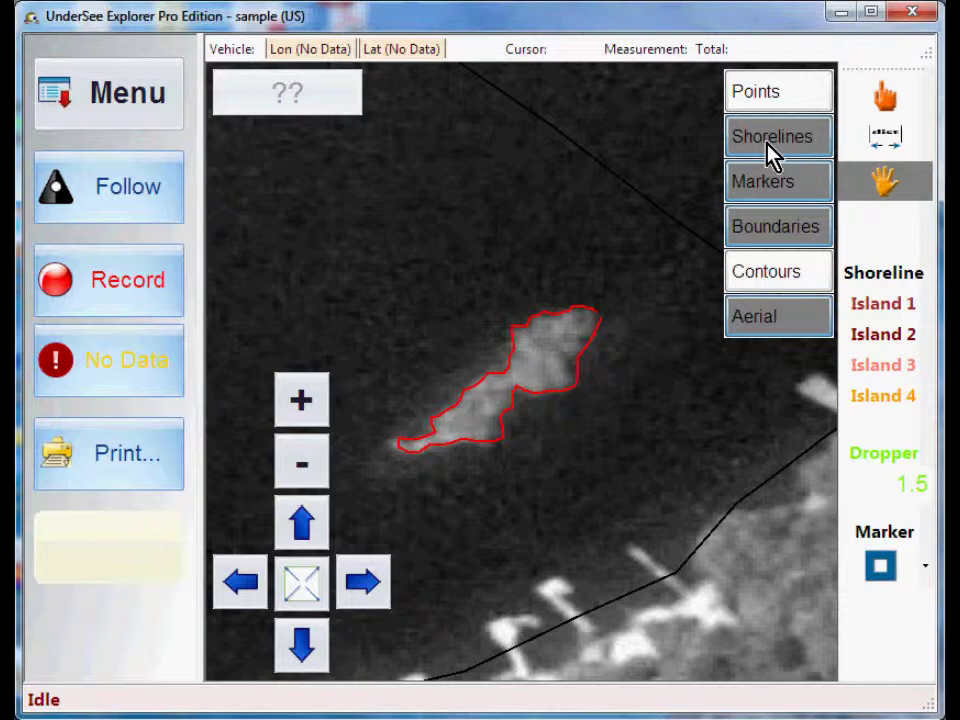
click(771, 155)
click(771, 155)
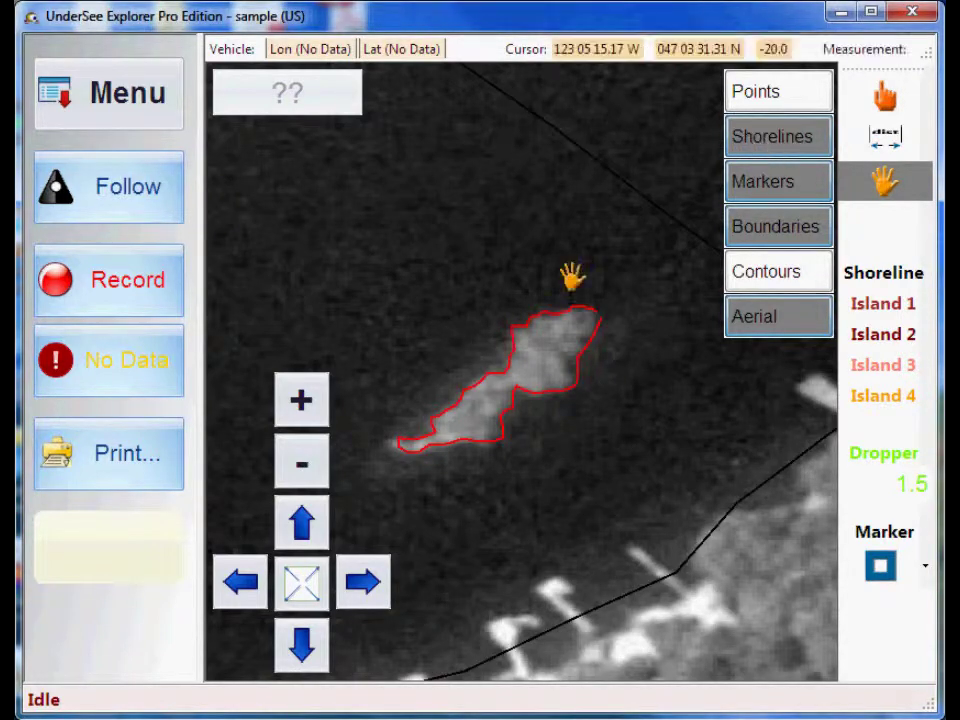
Examine the traced main shoreline along both banks and across the open water against the aerial image
scroll(487, 328, down, 4)
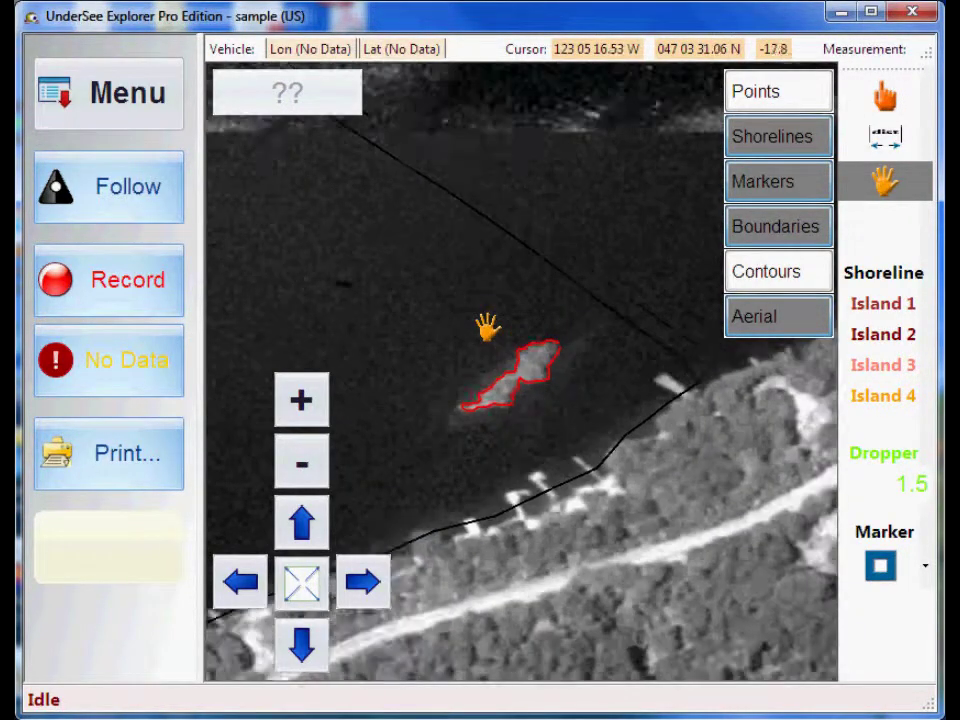
drag(478, 320, 673, 396)
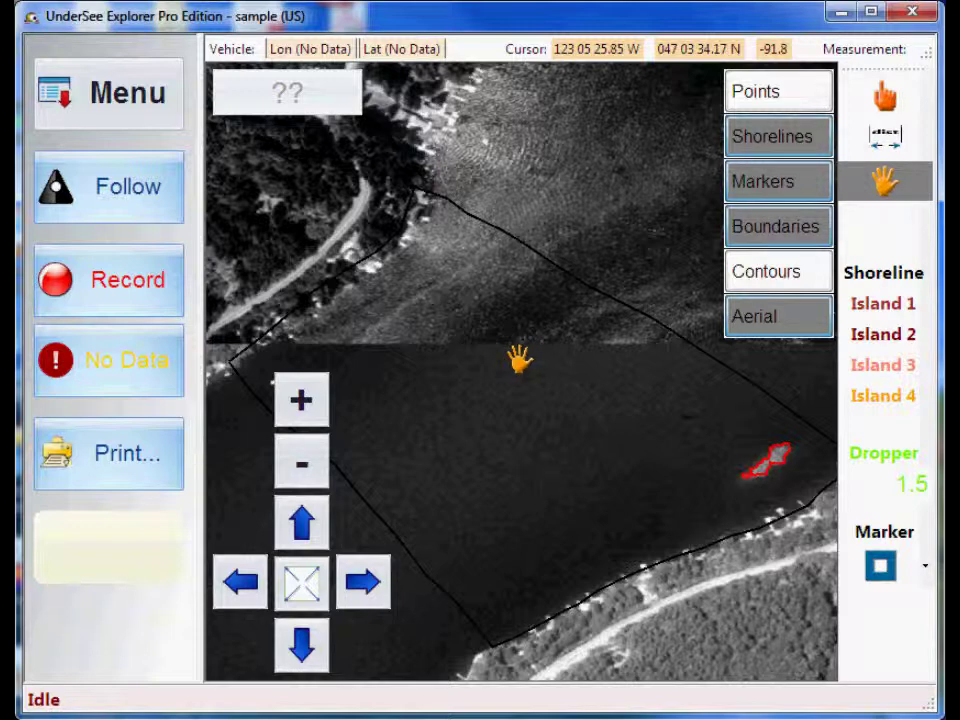
drag(469, 405, 630, 360)
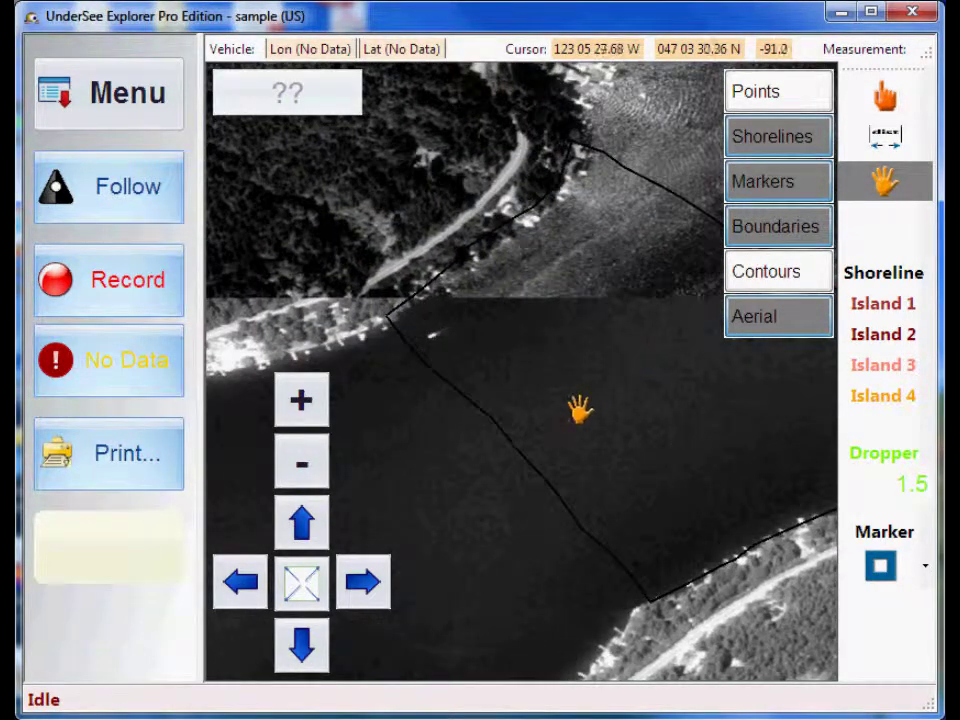
drag(579, 401, 519, 424)
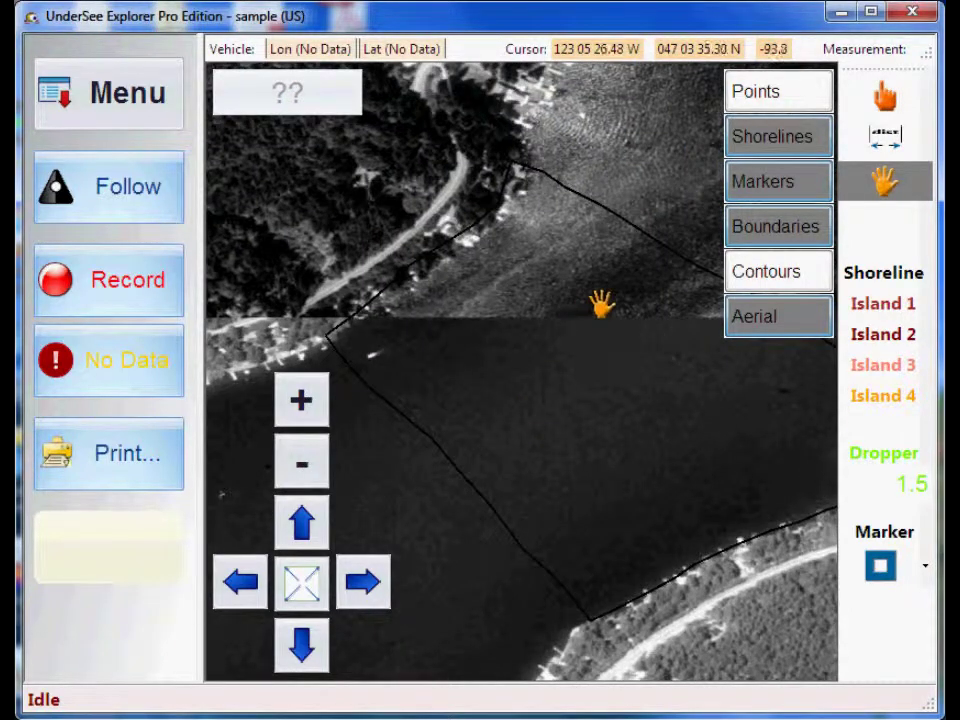
drag(585, 326, 516, 345)
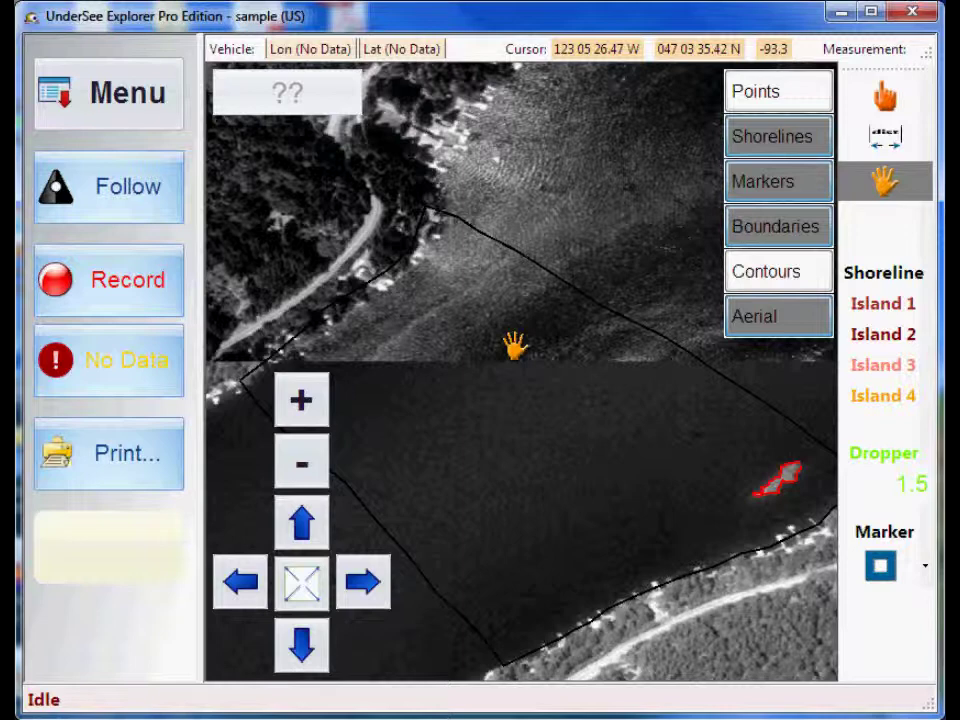
drag(463, 414, 497, 364)
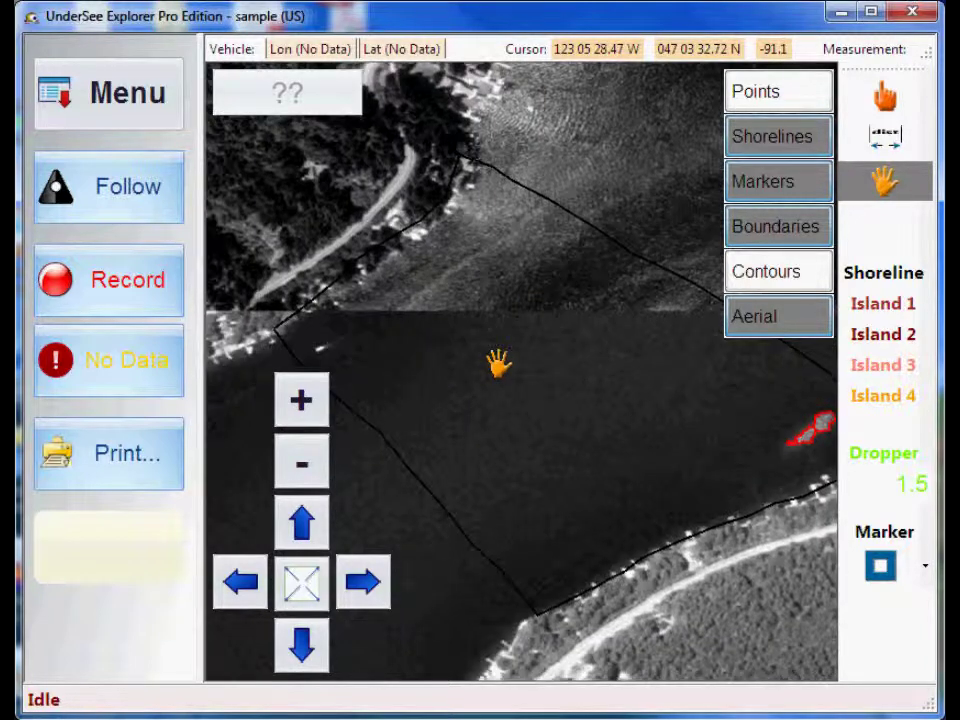